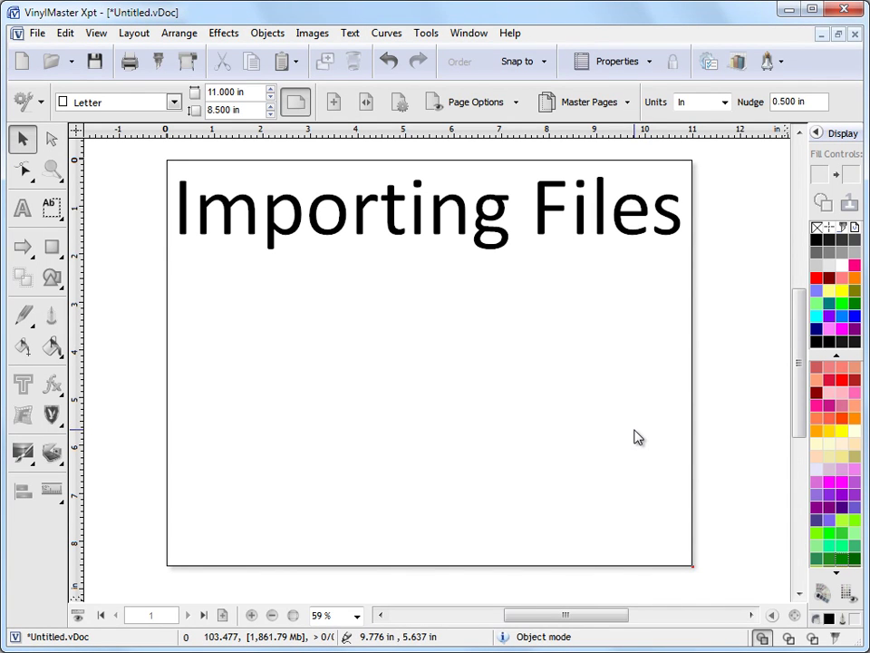
- Add a blank second page after the title page and bring up the File > Import submenu
left_click(222, 615)
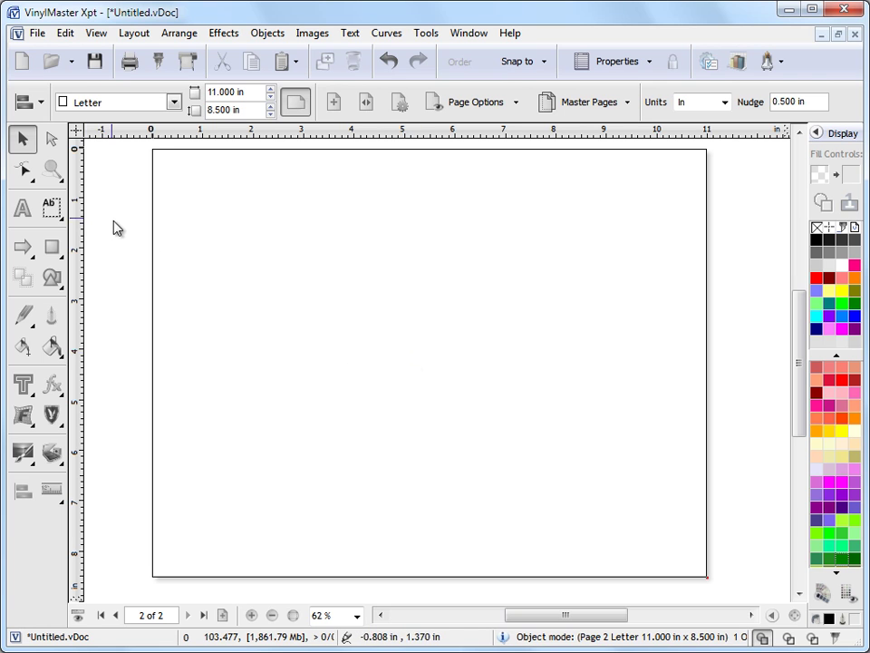
left_click(38, 34)
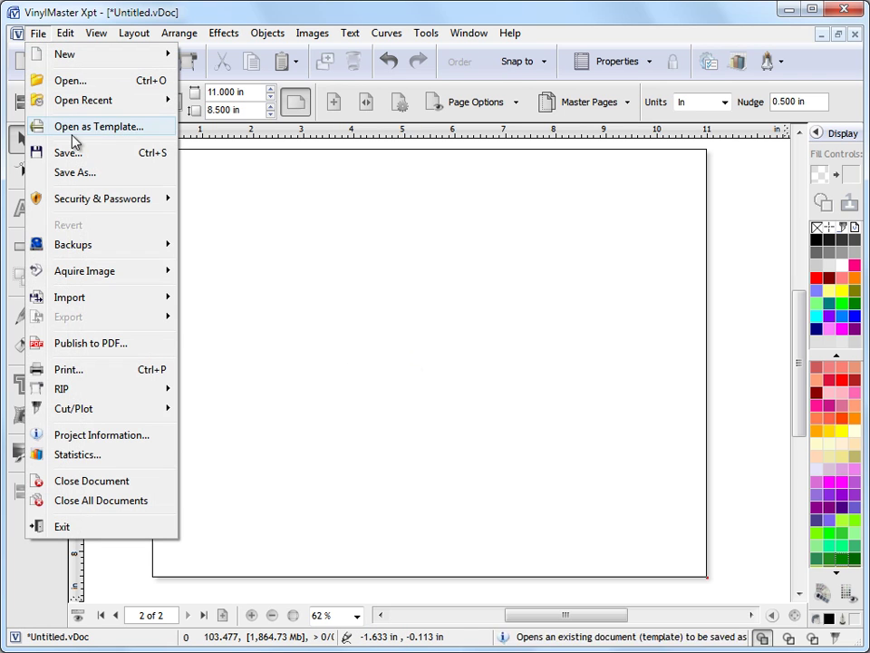
mouse_move(101, 303)
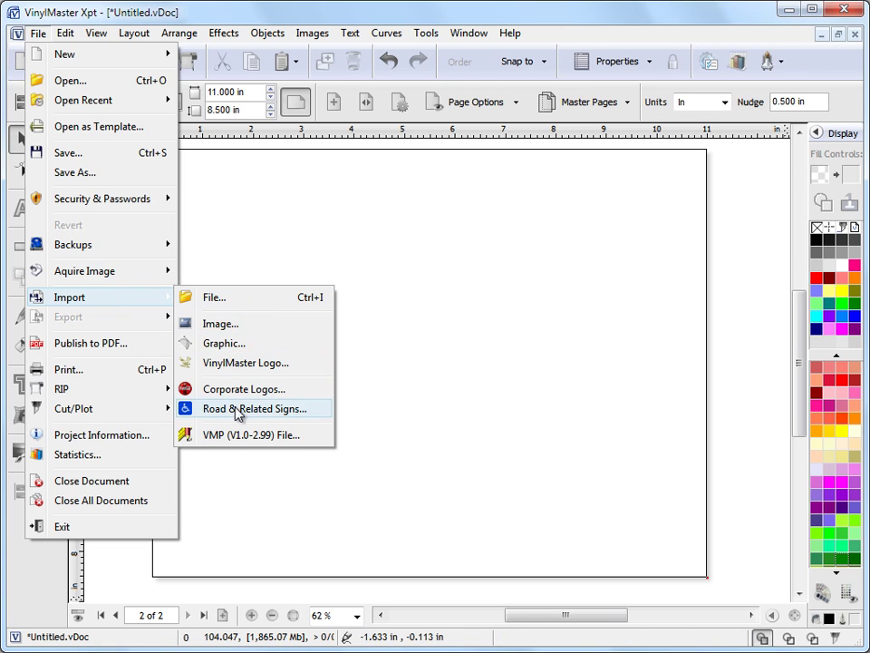
- Open the Import File window, keep All Files as the type, and select Dairy Foods.pdf
left_click(231, 305)
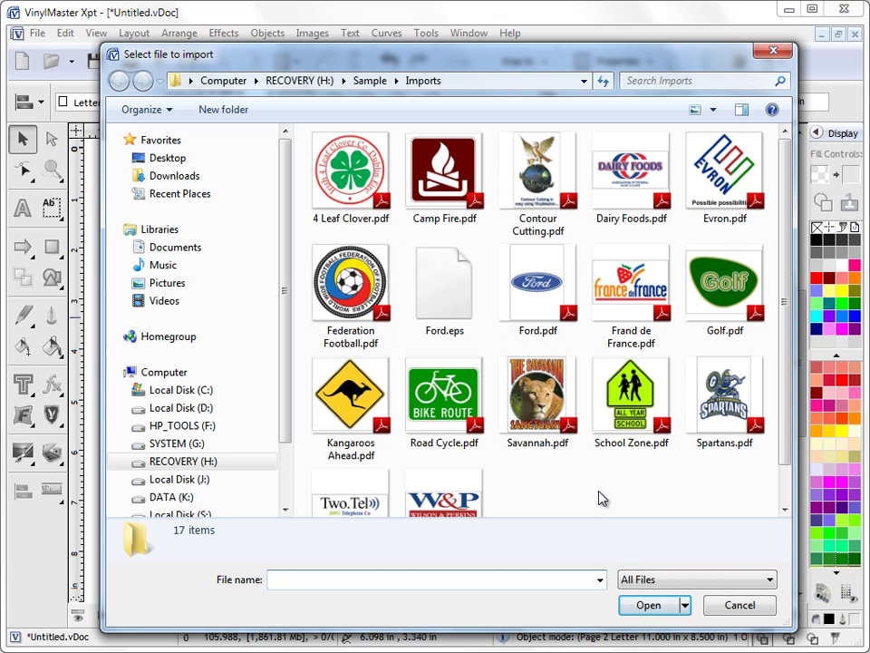
left_click(678, 582)
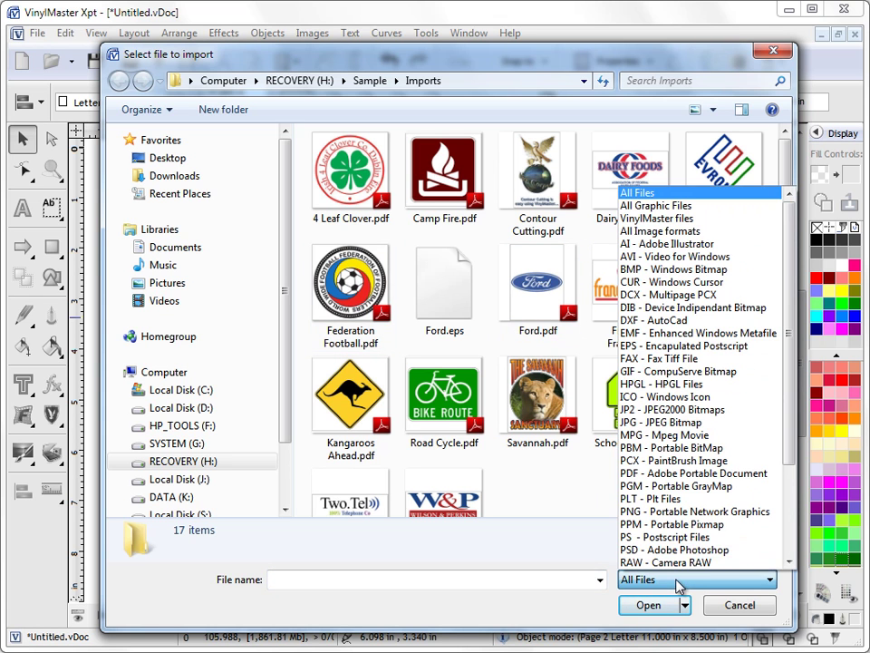
left_click(794, 553)
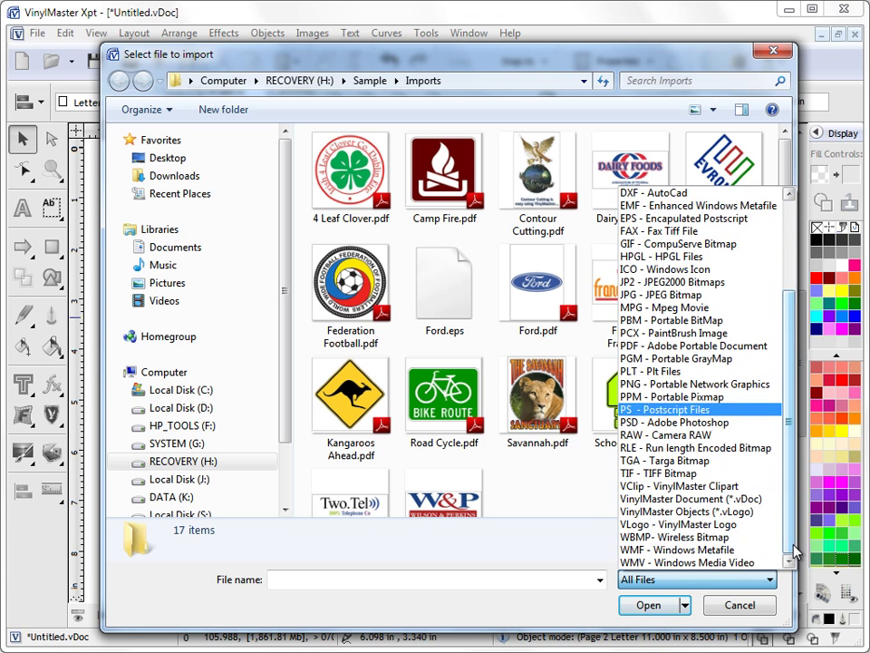
left_click_drag(794, 553, 796, 528)
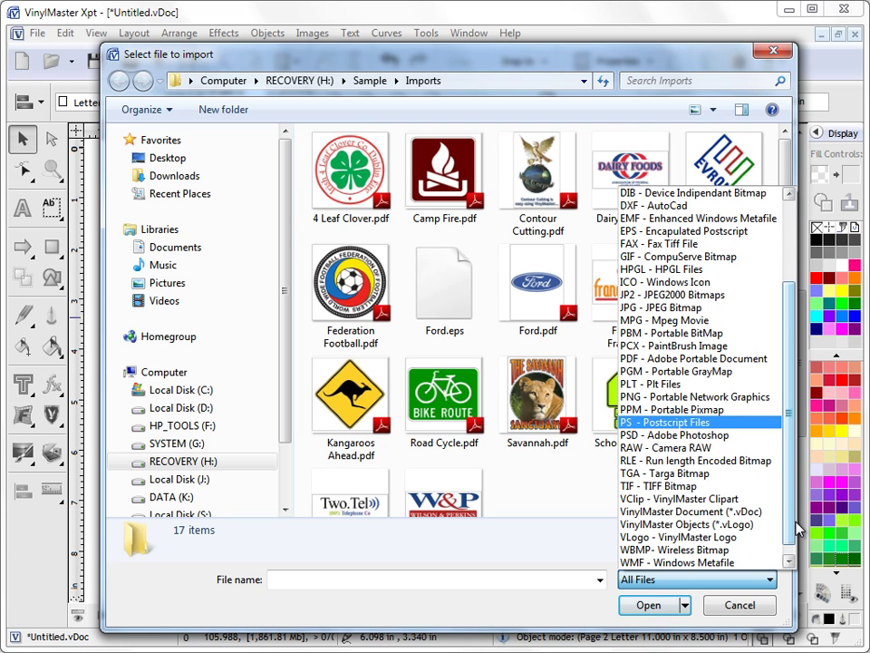
left_click(579, 499)
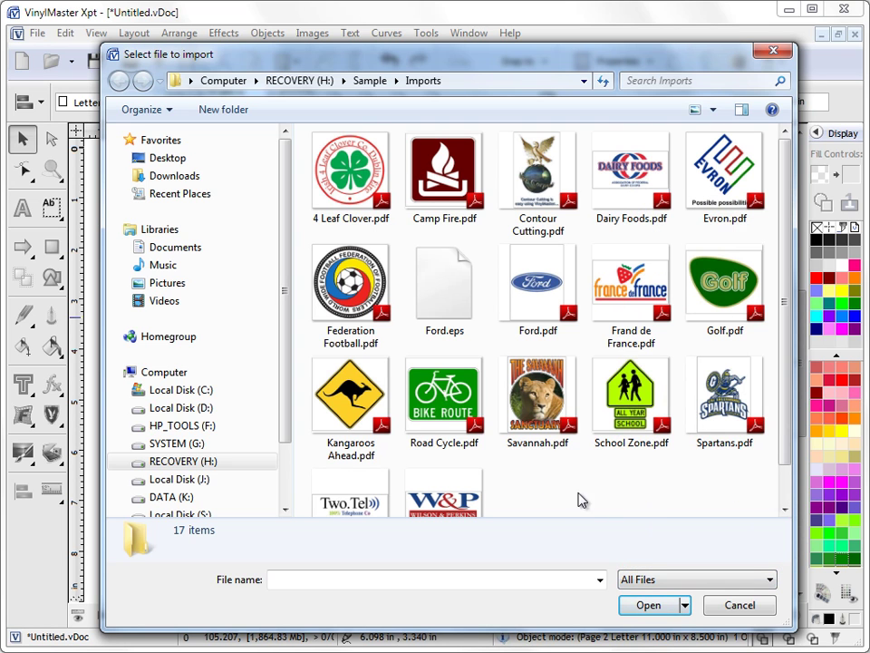
left_click(633, 182)
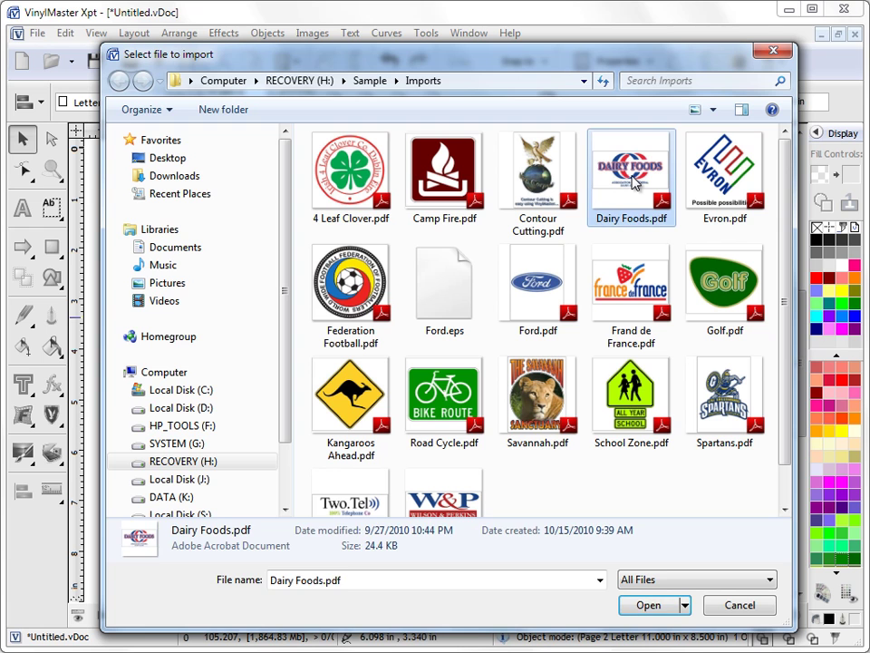
- Import Dairy Foods.pdf and size the logo across page 2, nudging it slightly lower
left_click(656, 605)
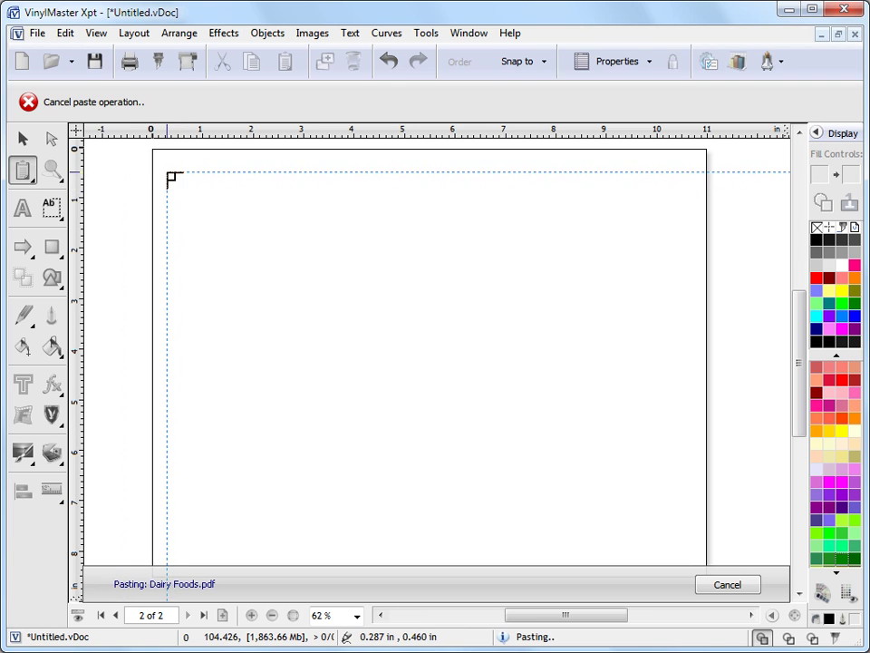
left_click_drag(168, 174, 706, 468)
left_click_drag(451, 309, 451, 333)
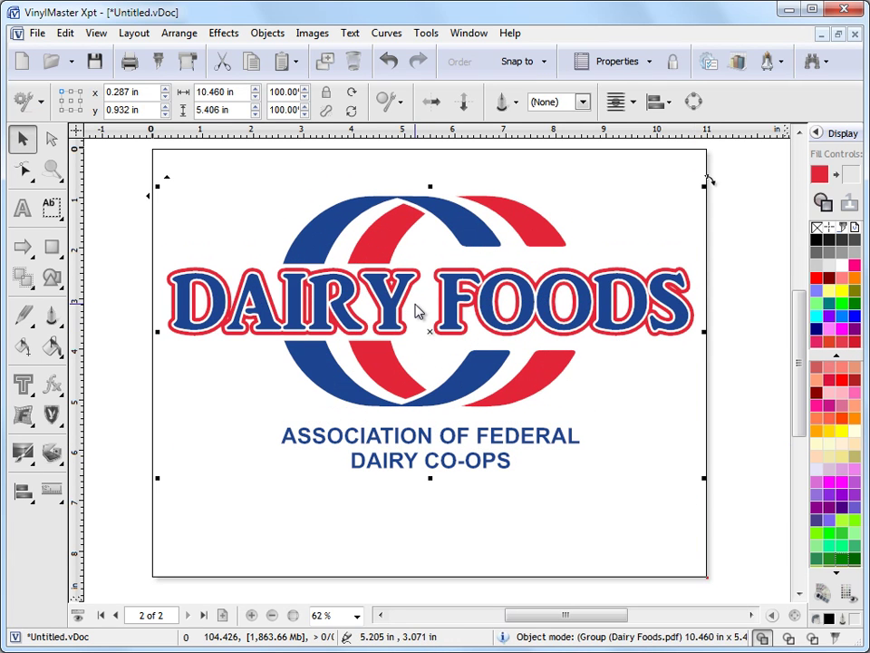
- Switch to wireframe view, deselect the logo, then return to Solid View
key("ctrl+w")
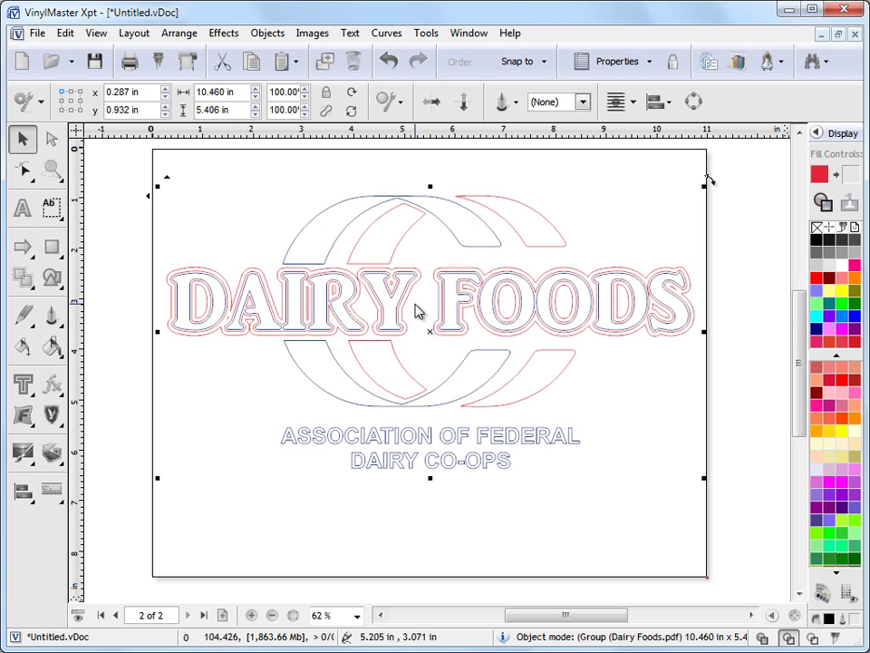
left_click(745, 456)
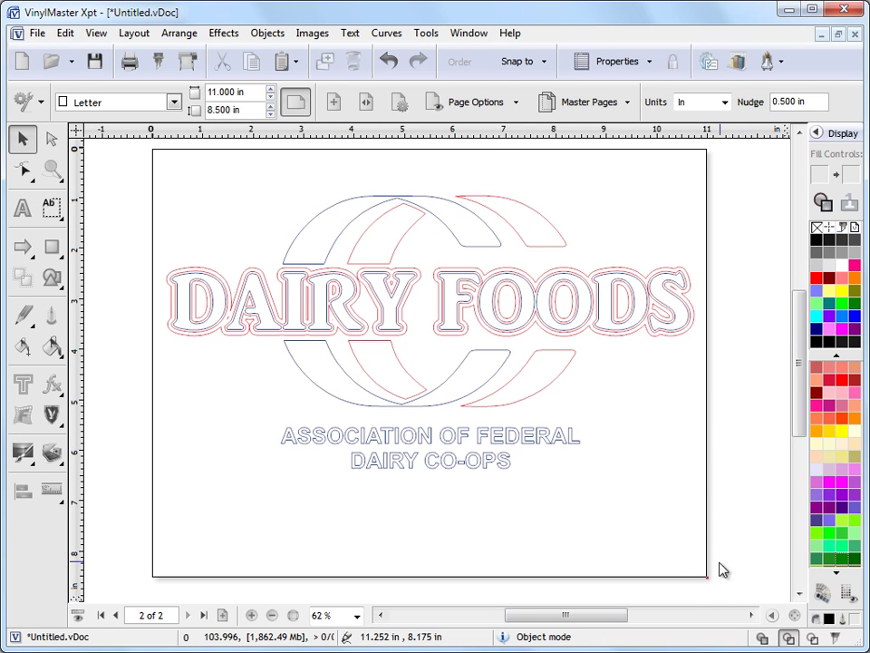
key("space")
left_click(764, 637)
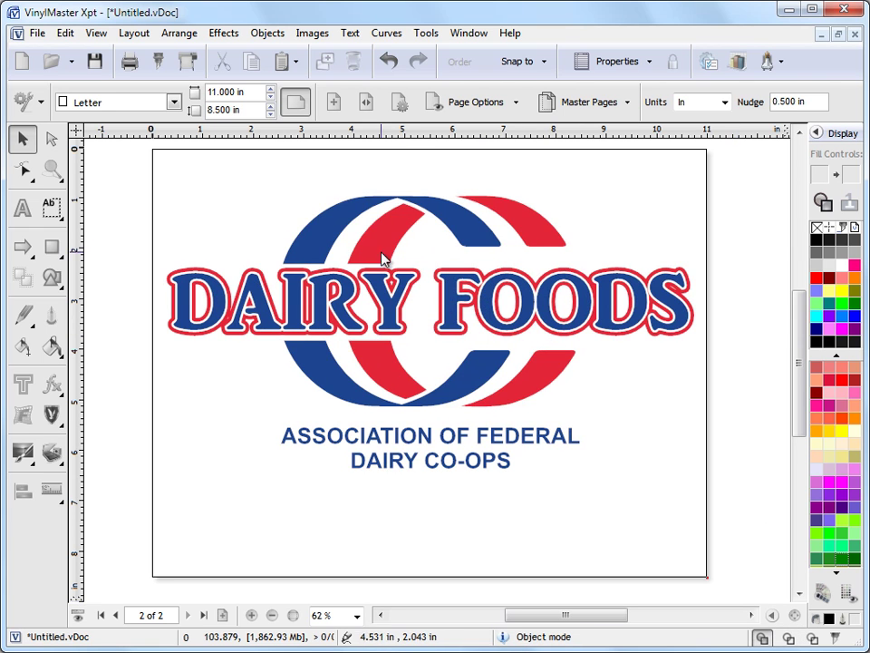
- Add a blank third page and open the image import window on Sample Images
left_click(221, 615)
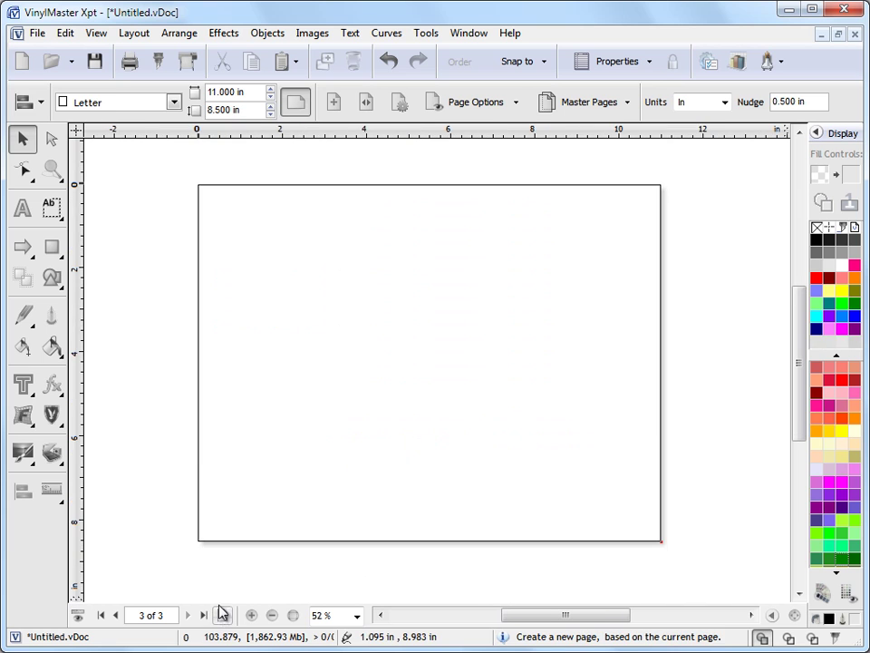
scroll(318, 284, "up", 1)
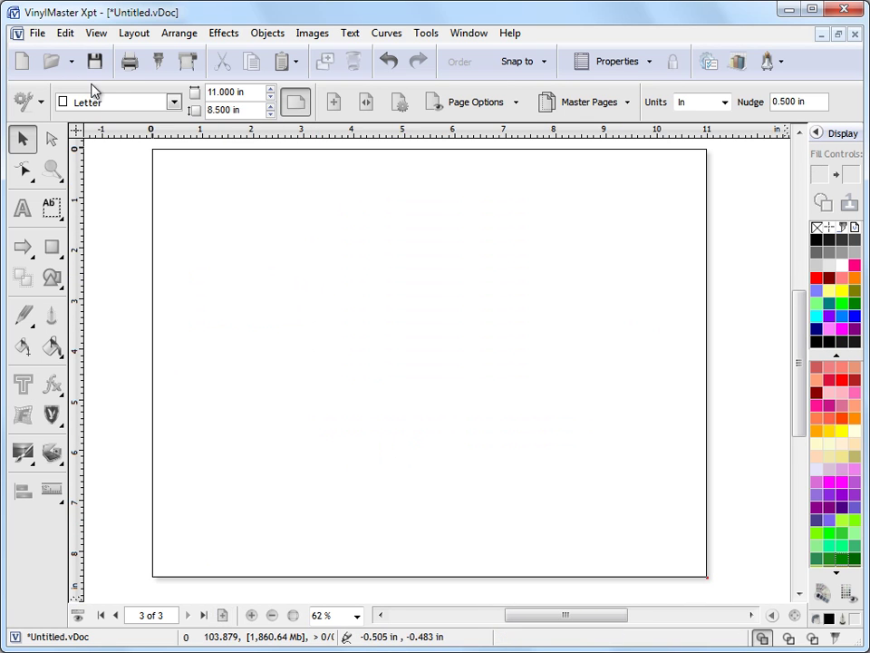
left_click(37, 34)
mouse_move(92, 302)
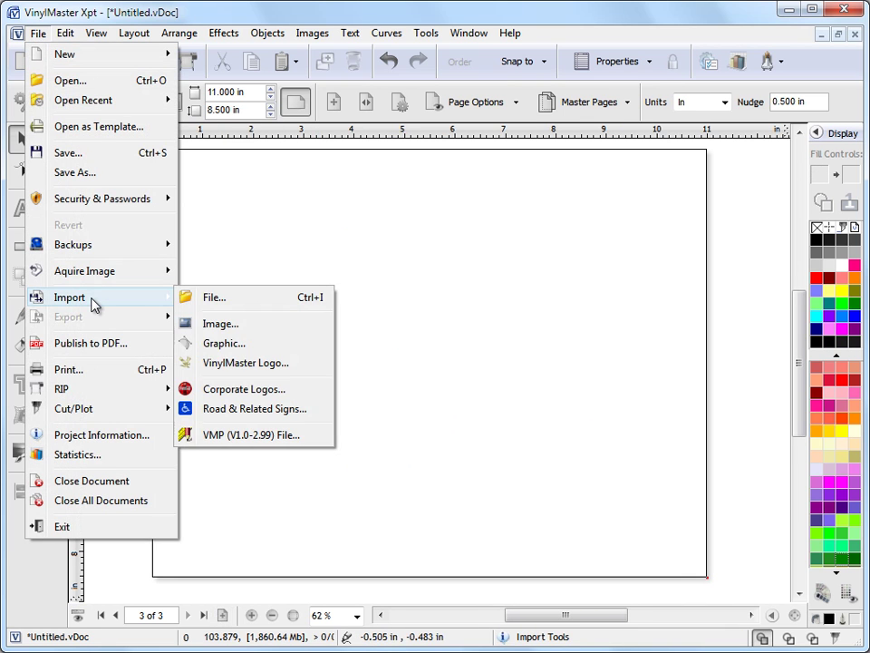
left_click(230, 327)
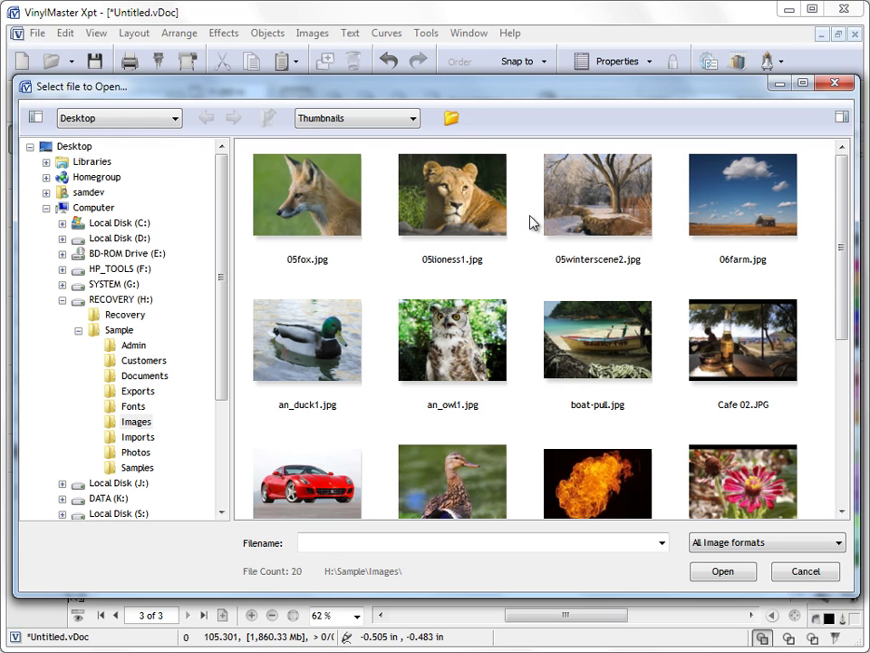
- Select 05winterscene2.jpg and turn on the image preview pane
left_click(585, 222)
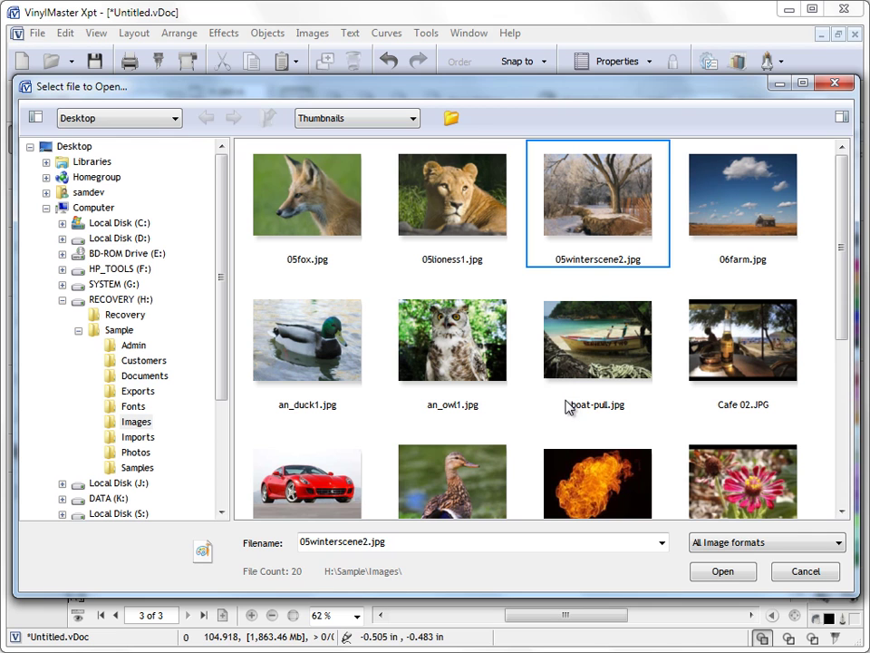
left_click(761, 544)
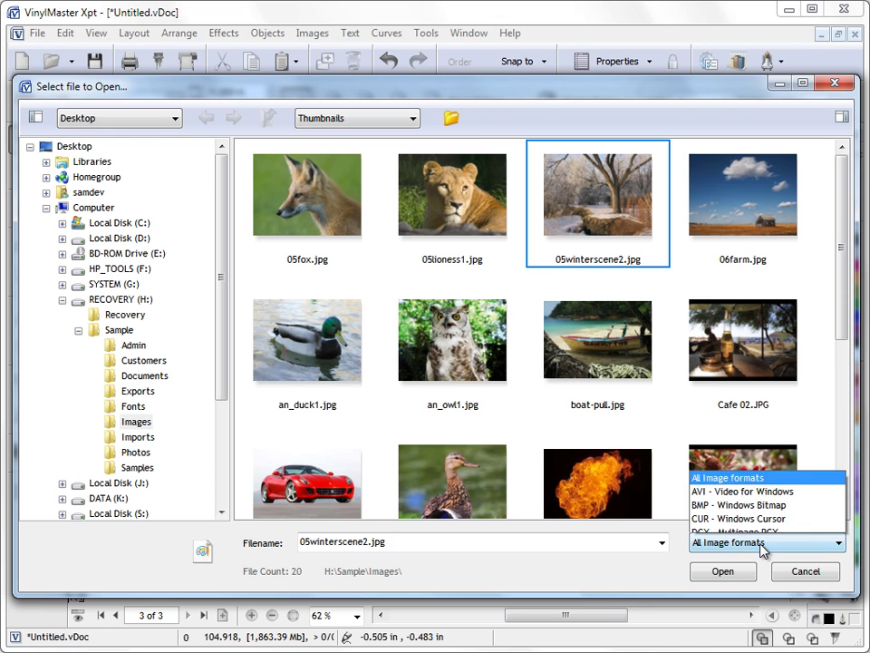
left_click(761, 544)
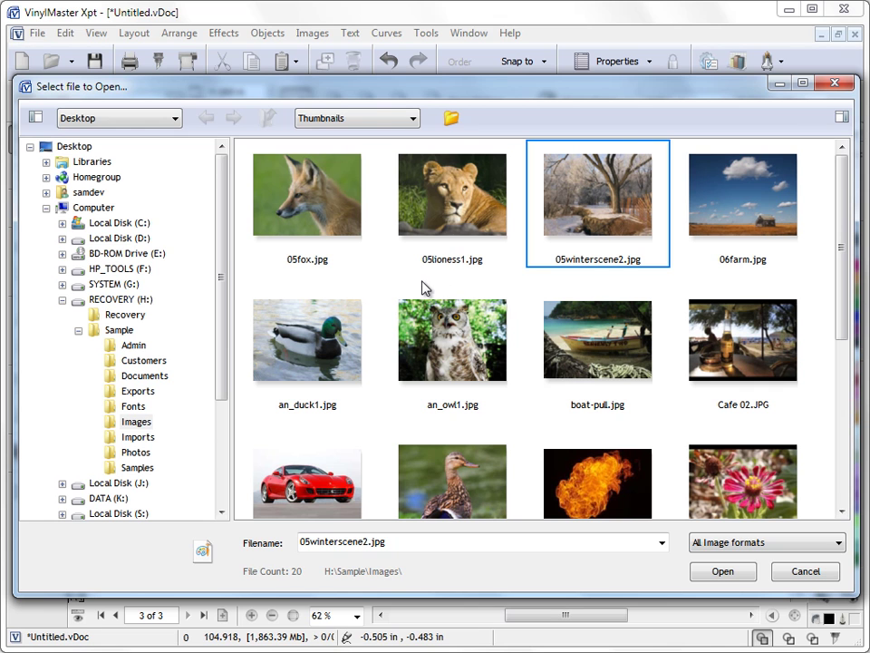
left_click(842, 118)
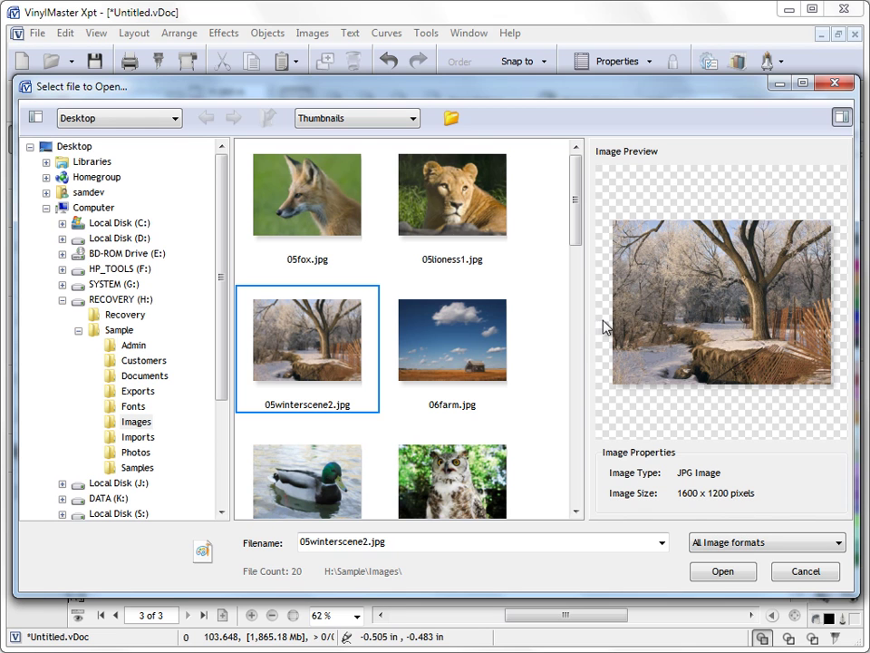
- Resize the preview and thumbnail panels, hiding and restoring the folder tree
left_click_drag(587, 326, 476, 327)
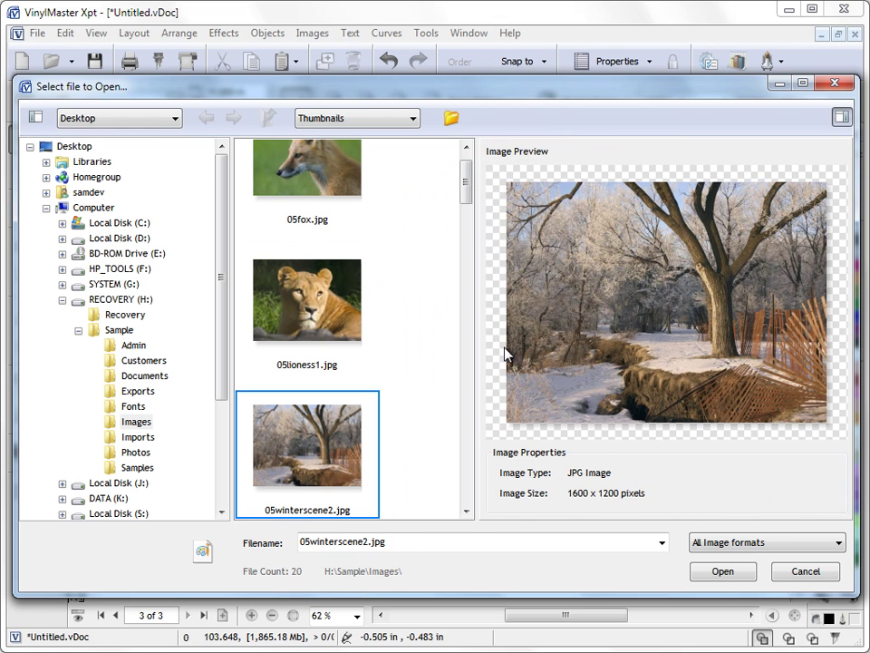
left_click(36, 117)
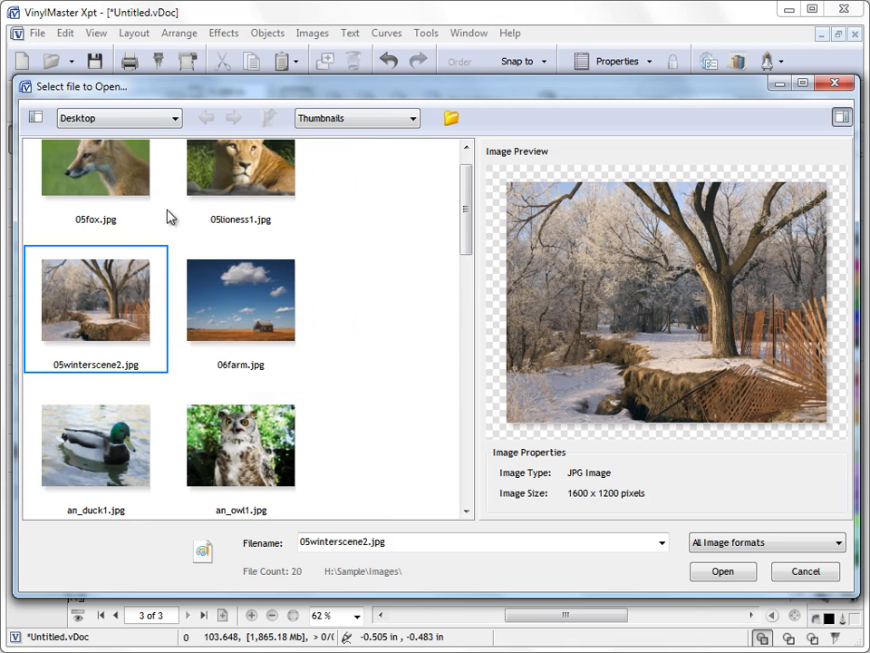
left_click_drag(477, 291, 333, 297)
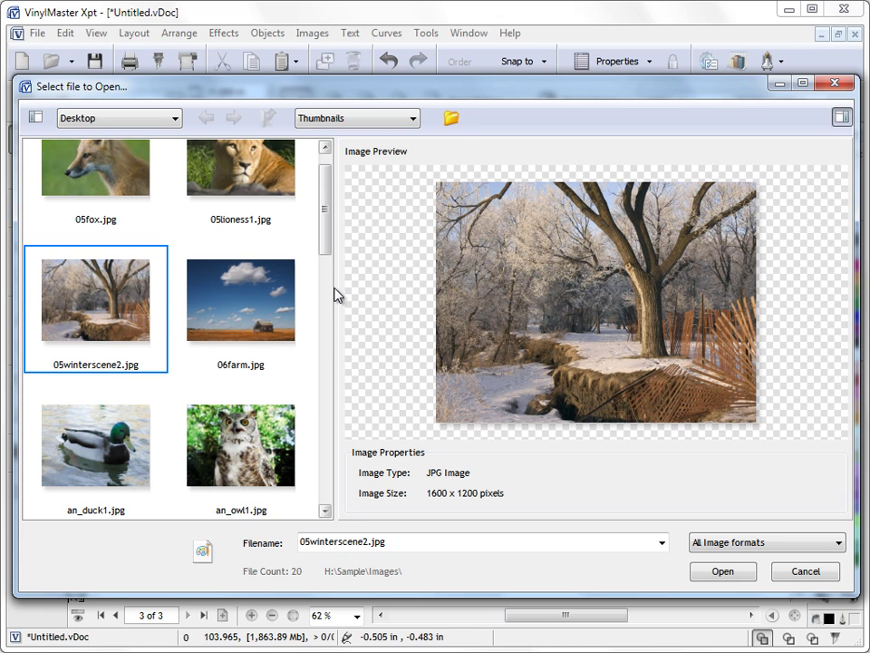
left_click_drag(334, 294, 647, 291)
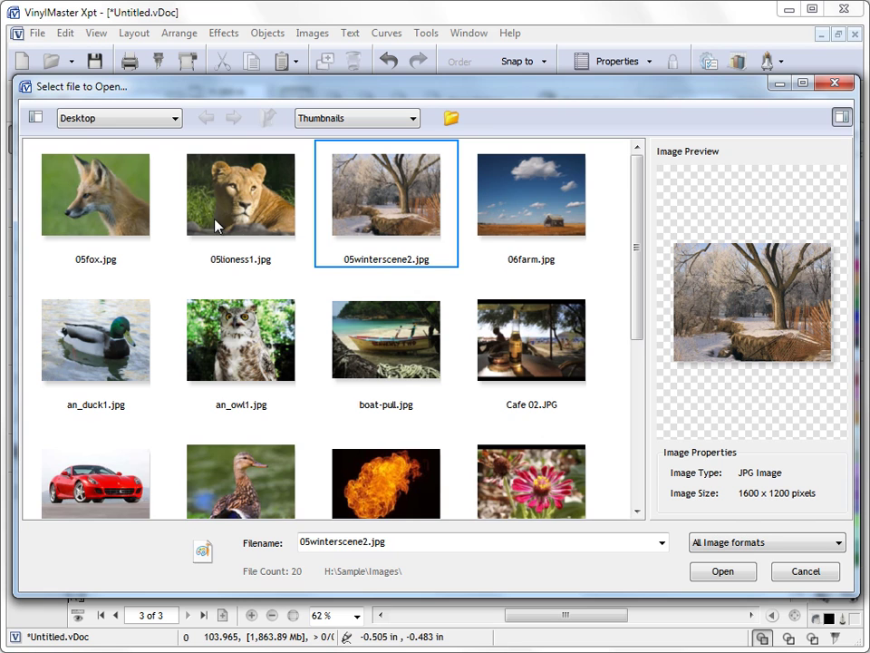
left_click(35, 117)
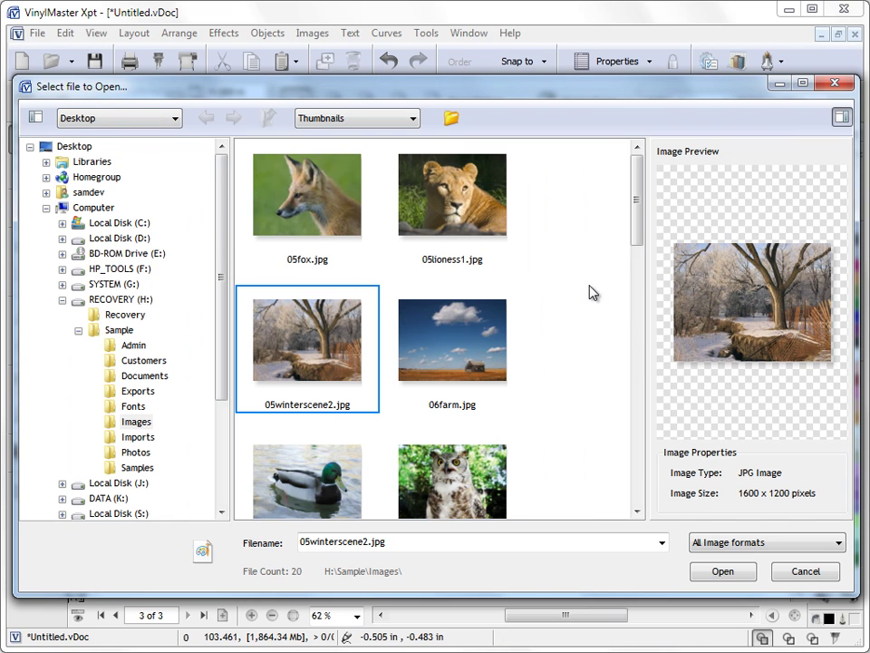
left_click_drag(651, 297, 604, 298)
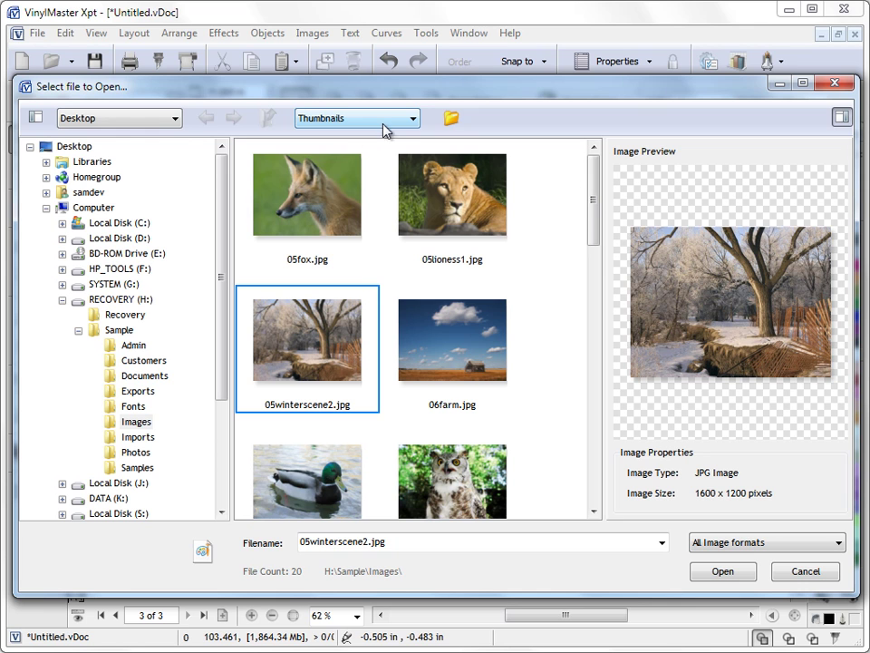
- Open the Sample folder and try Icons, List and Details views, settling on large icons
left_click(125, 331)
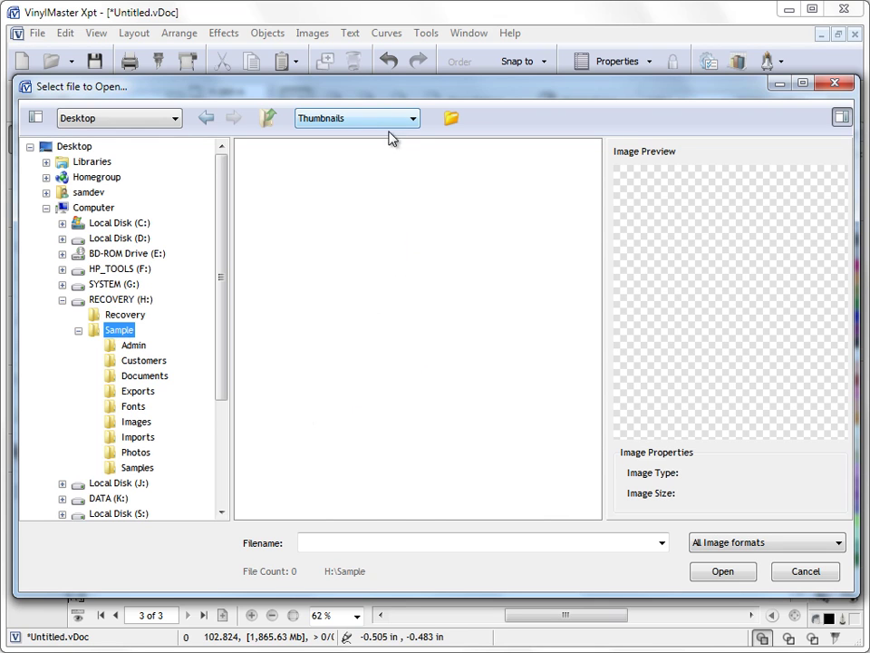
left_click(358, 120)
left_click(350, 149)
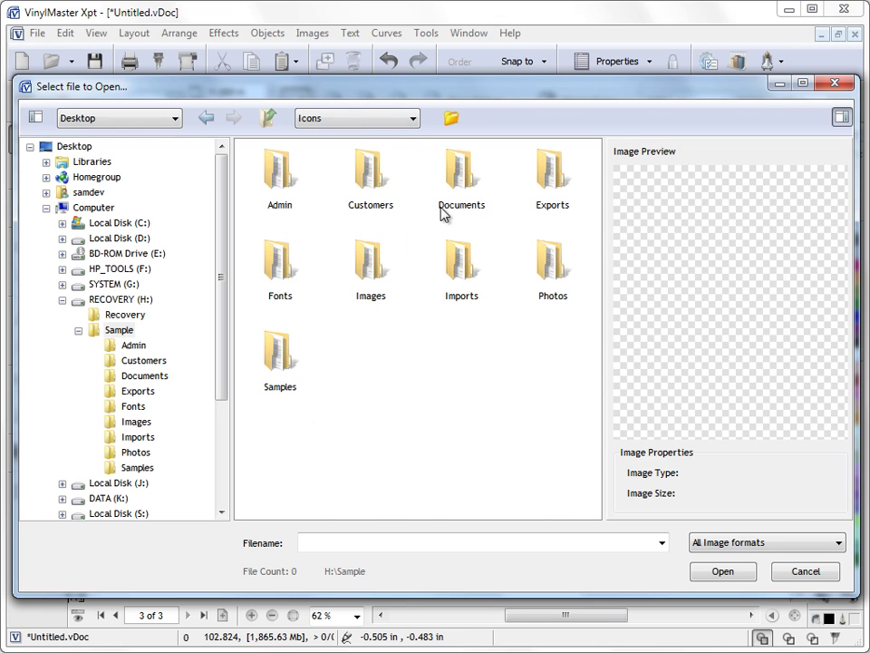
left_click(388, 119)
left_click(365, 164)
left_click(358, 118)
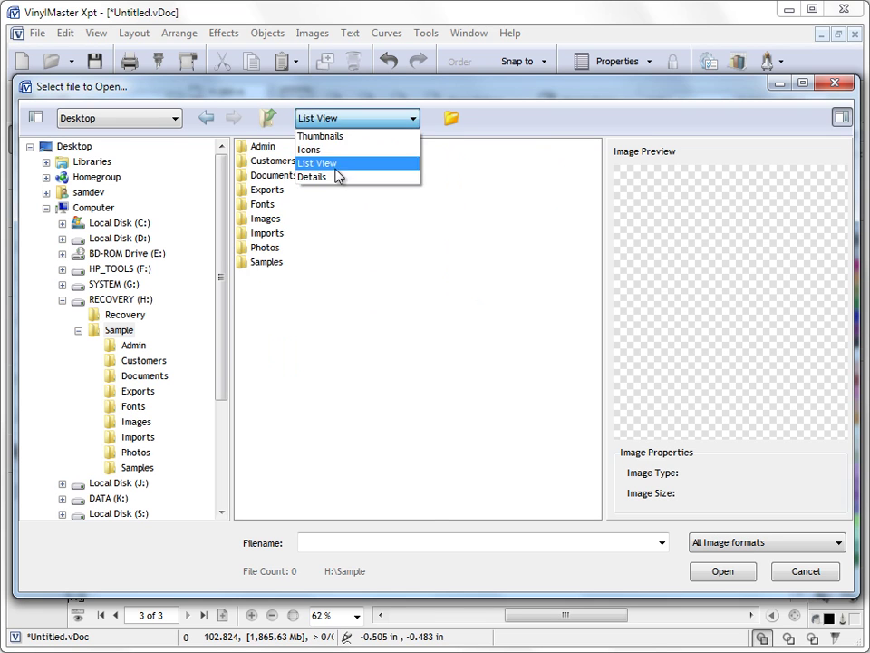
left_click(336, 176)
left_click(370, 121)
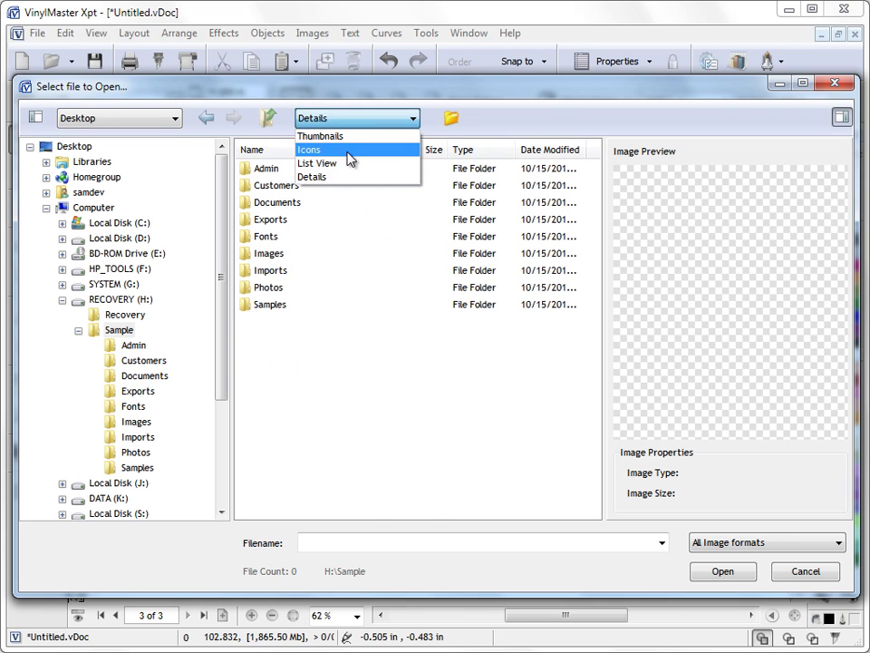
left_click(350, 149)
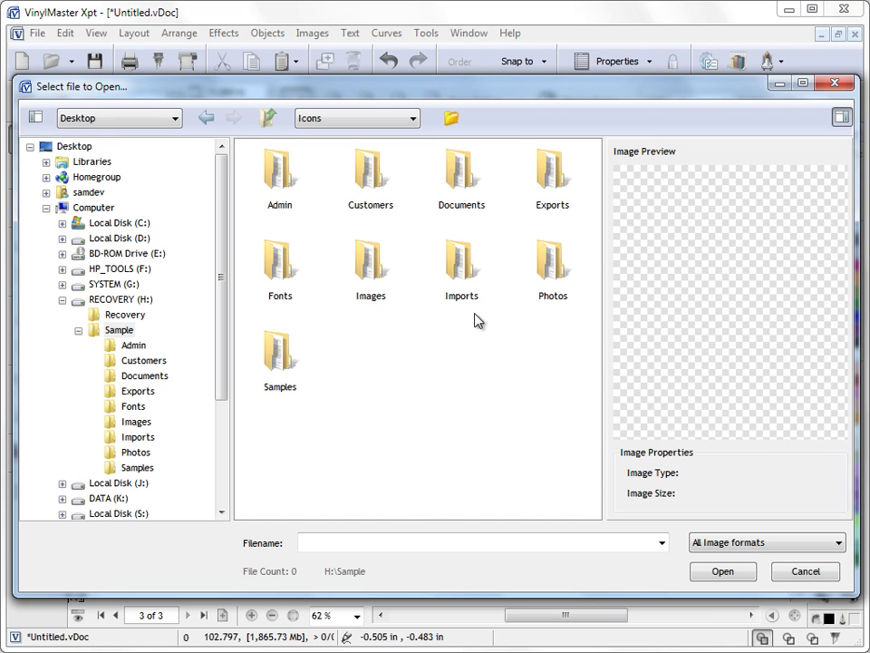
- Open the Images folder as large thumbnails and select 05lioness1.jpg for preview
double_click(379, 277)
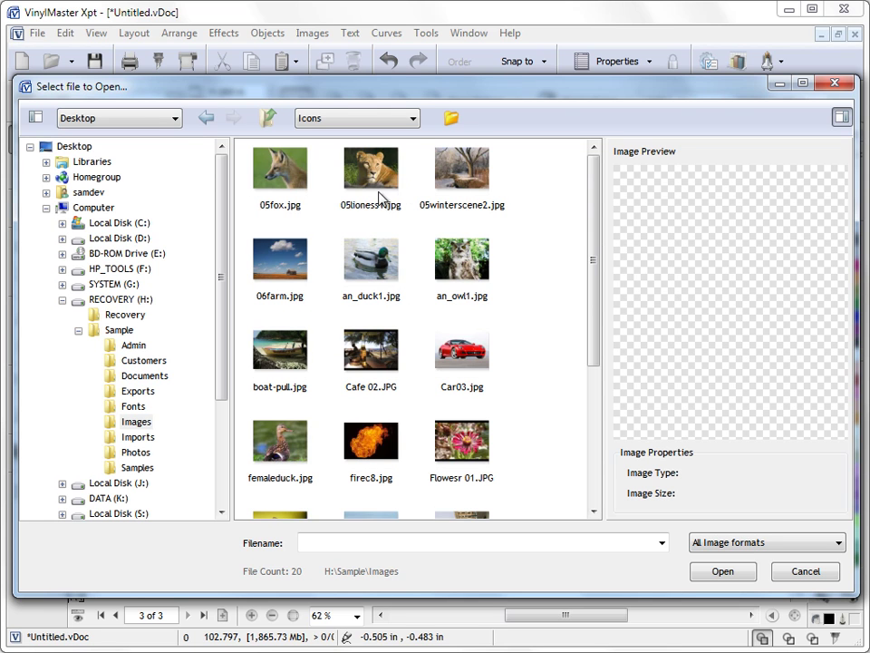
left_click(376, 119)
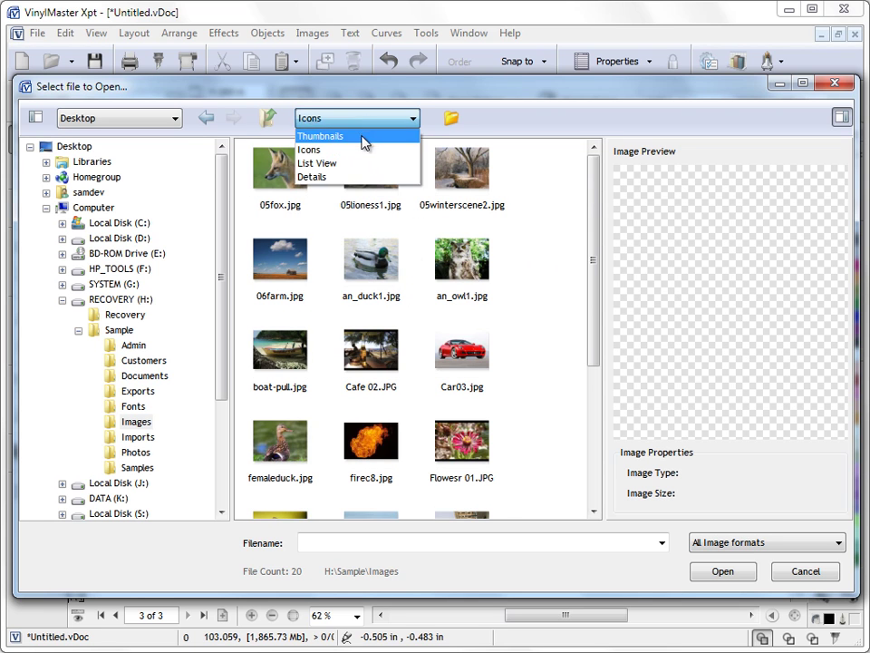
left_click(372, 136)
mouse_move(603, 265)
left_mouse_down()
mouse_move(656, 259)
mouse_move(656, 268)
mouse_move(617, 263)
left_mouse_up()
left_click(453, 195)
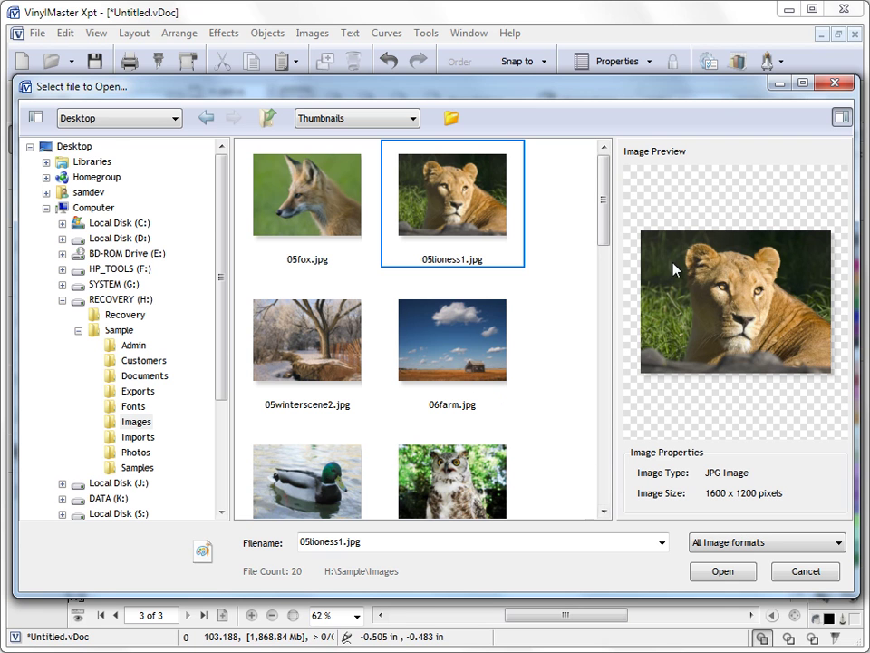
- Place the 05lioness1.jpg photo on page 3 from the top-left corner
left_click(722, 572)
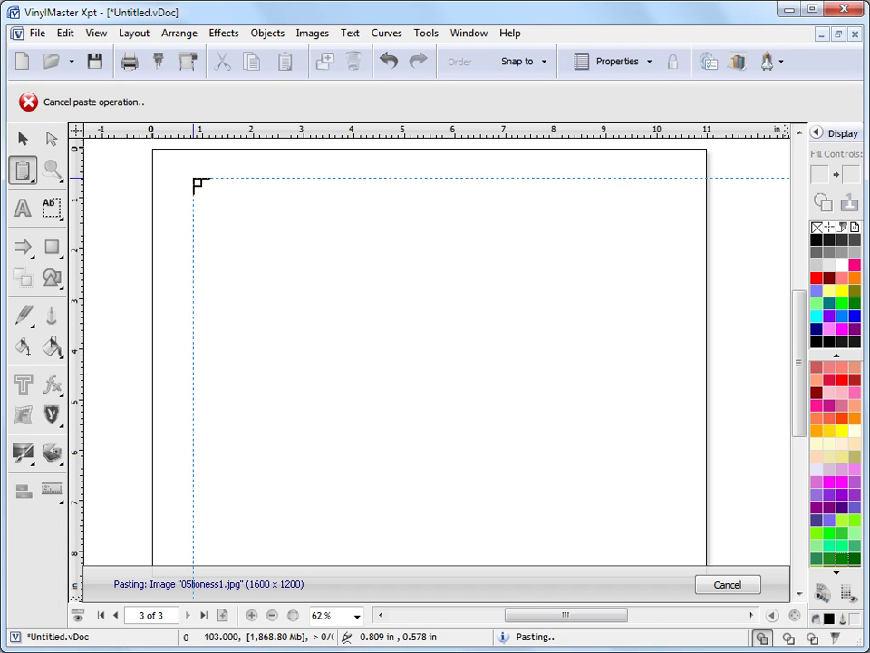
left_click_drag(187, 181, 627, 468)
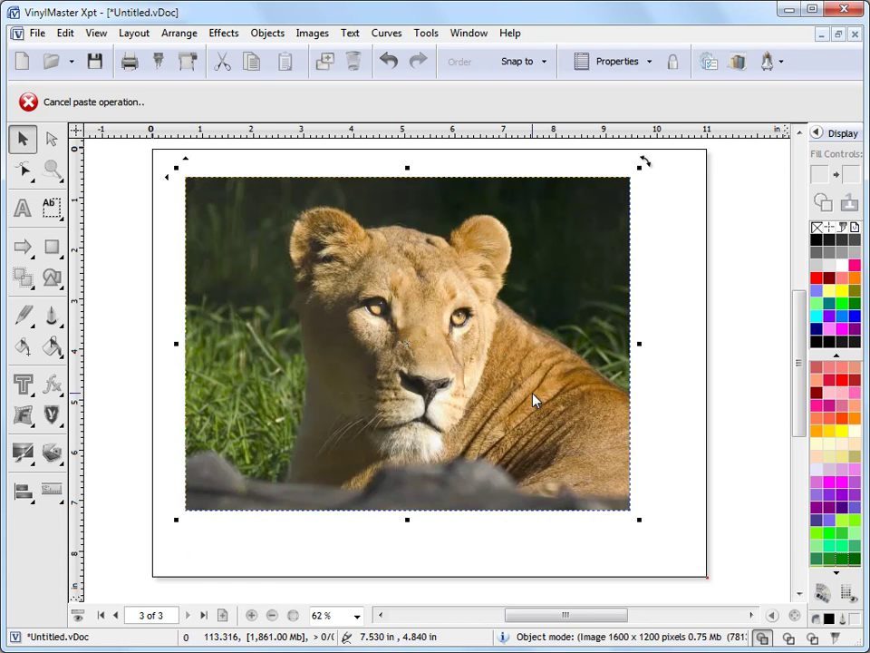
left_click(685, 422)
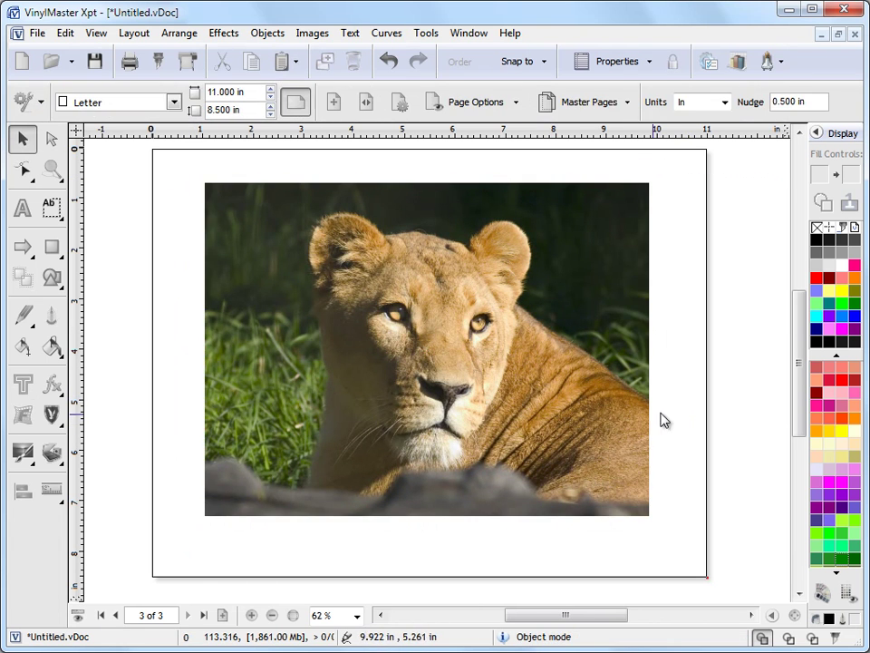
- Insert 05fox.jpg onto the page, then delete both the fox and lioness photos
left_click(313, 34)
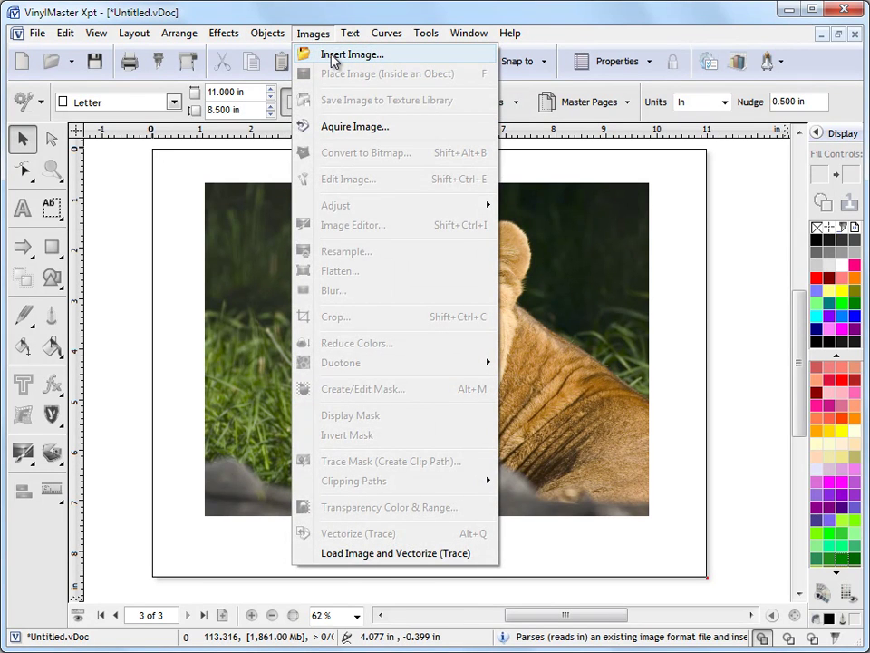
left_click(165, 247)
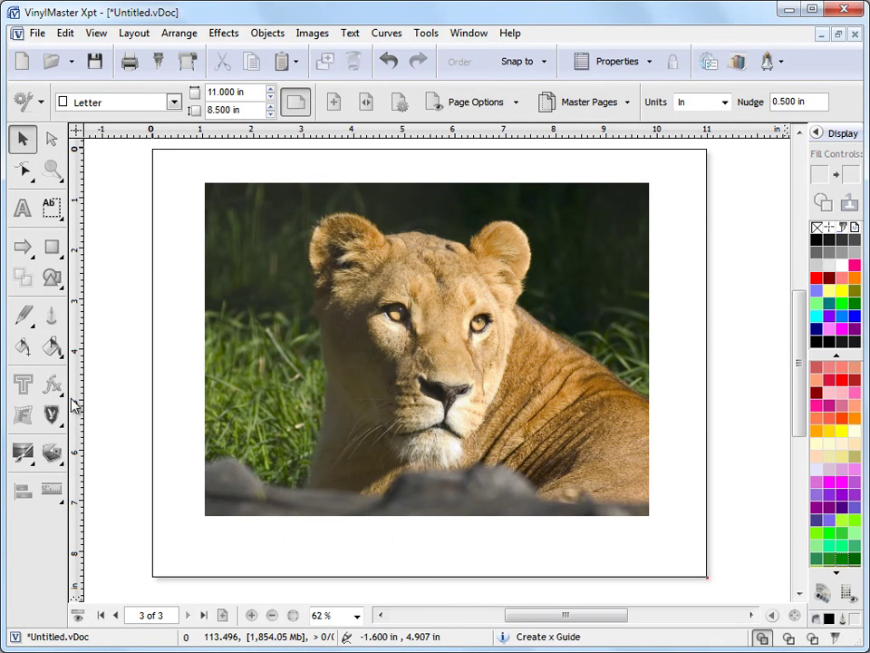
left_click(23, 451)
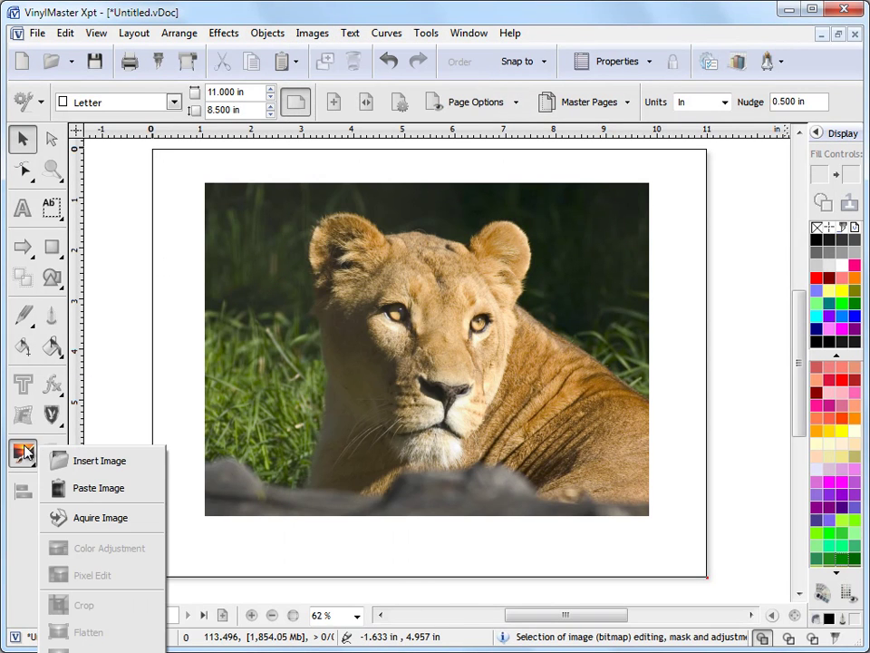
left_click(100, 463)
left_click(314, 224)
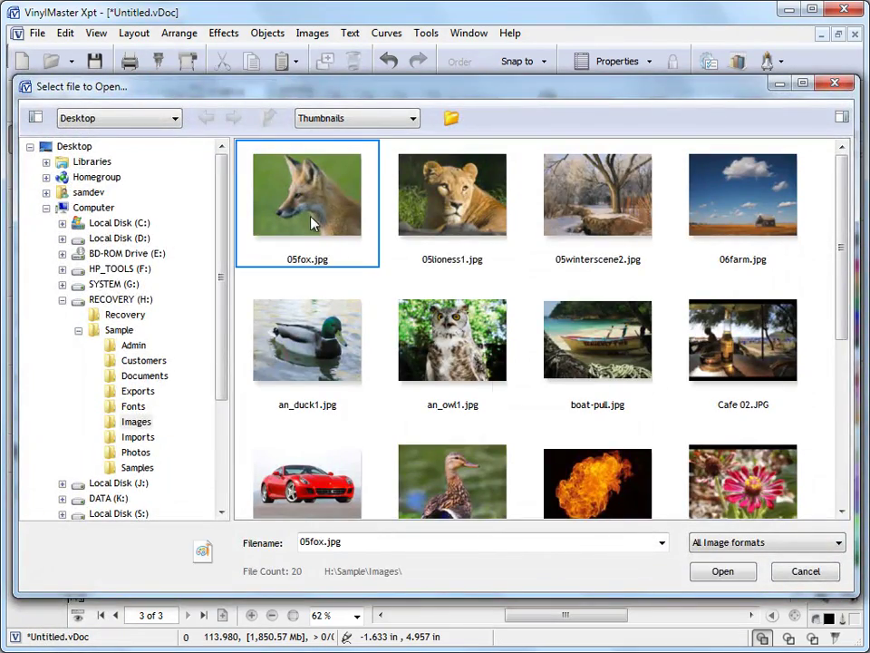
left_click(715, 570)
left_click_drag(158, 193, 557, 460)
key("Delete")
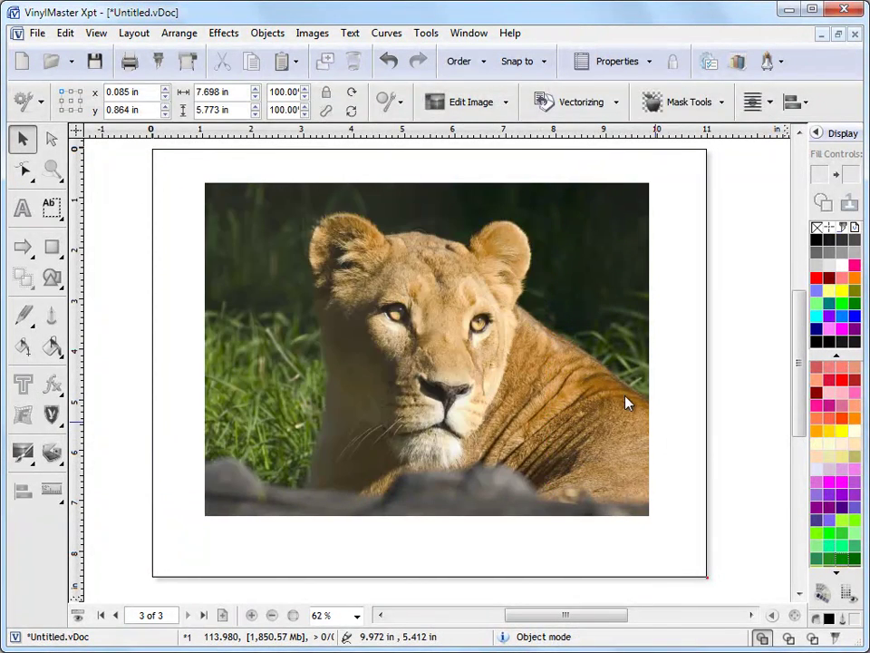
key("Delete")
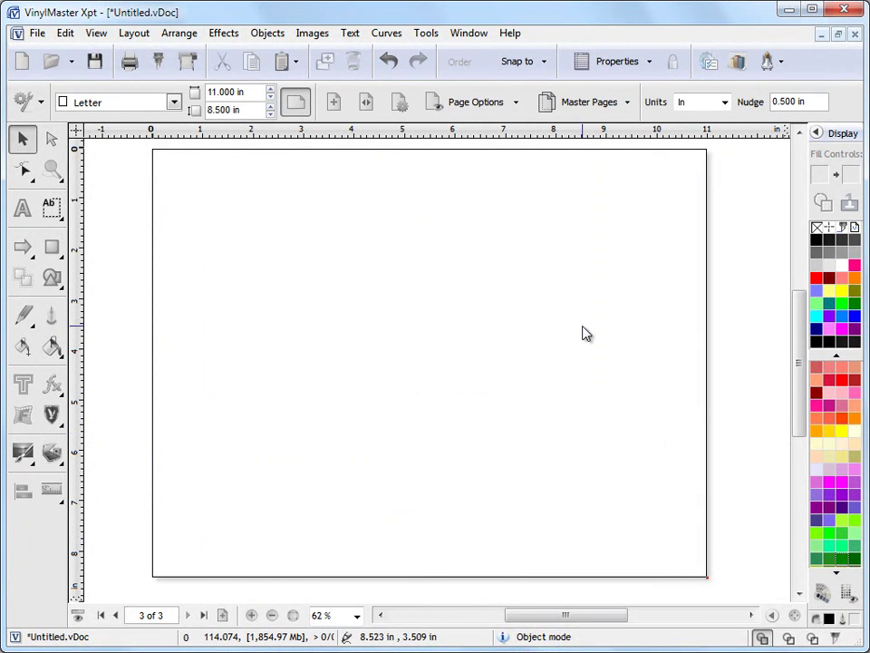
- Open File > Import > Graphic and select Frand de France.pdf
left_click(38, 34)
mouse_move(136, 299)
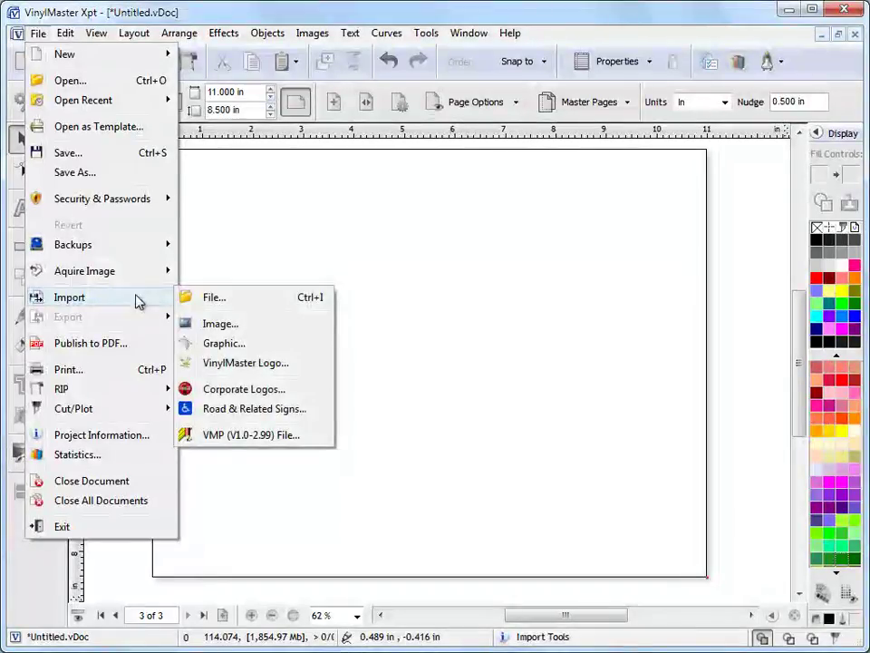
left_click(223, 343)
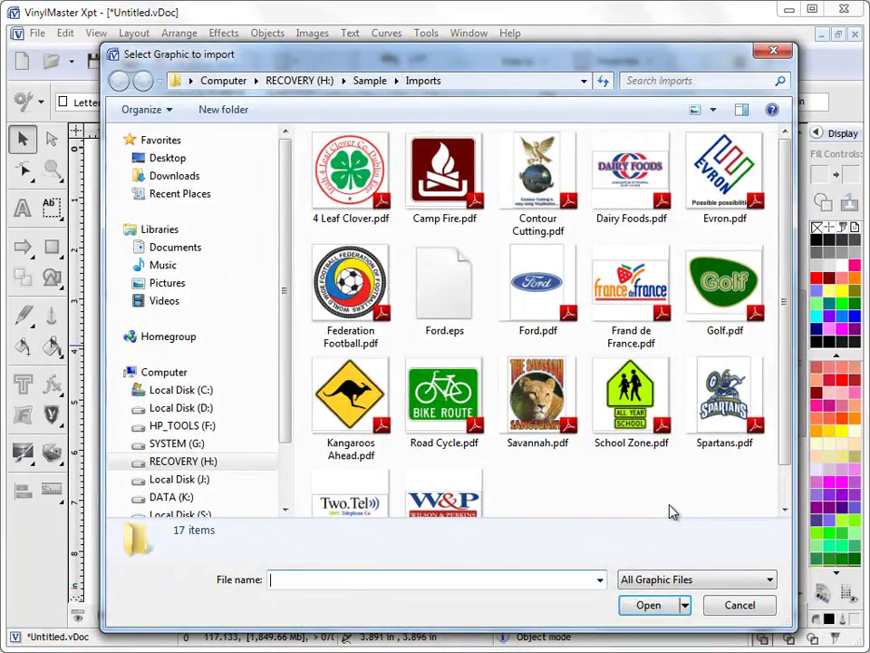
left_click(693, 579)
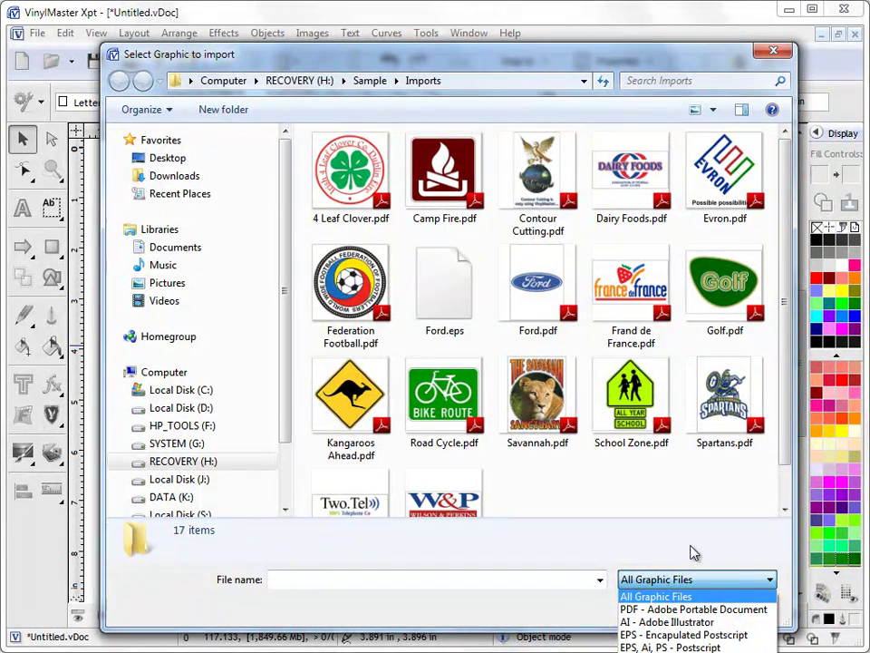
left_click(653, 501)
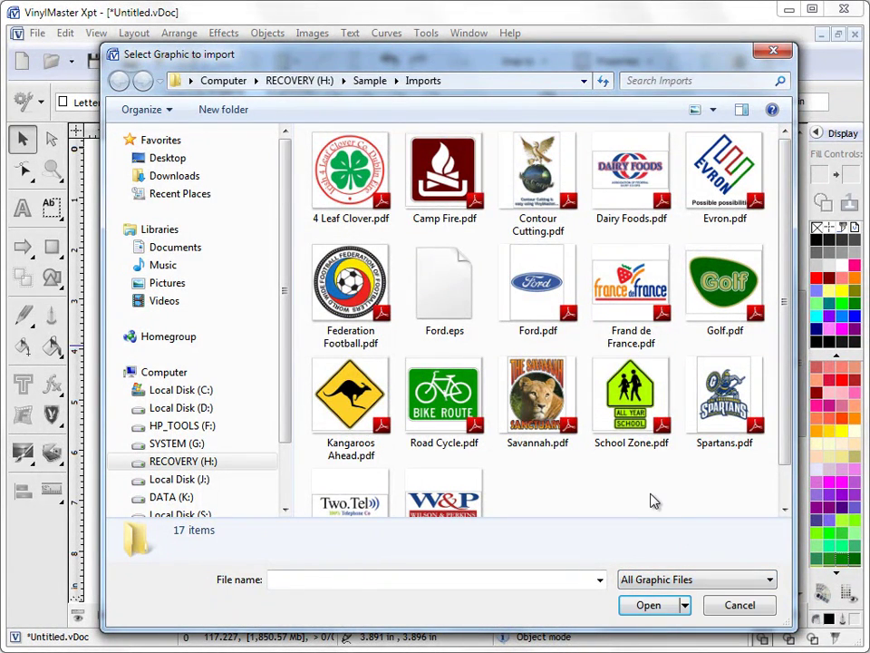
mouse_move(785, 351)
left_mouse_down()
mouse_move(785, 386)
mouse_move(785, 330)
left_mouse_up()
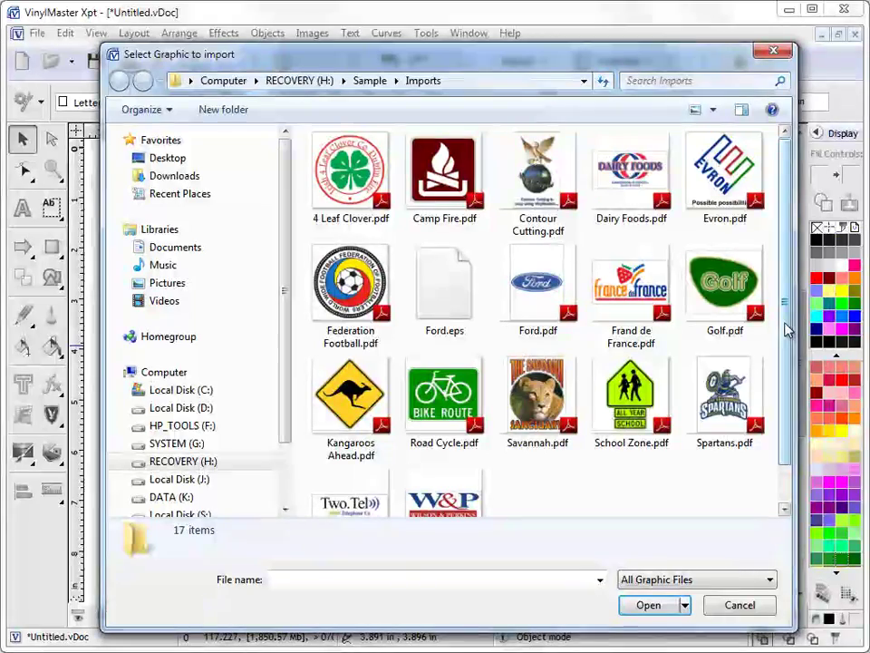
left_click(632, 285)
- Place the Frand de France logo, move it right and down, then delete it
left_click(645, 604)
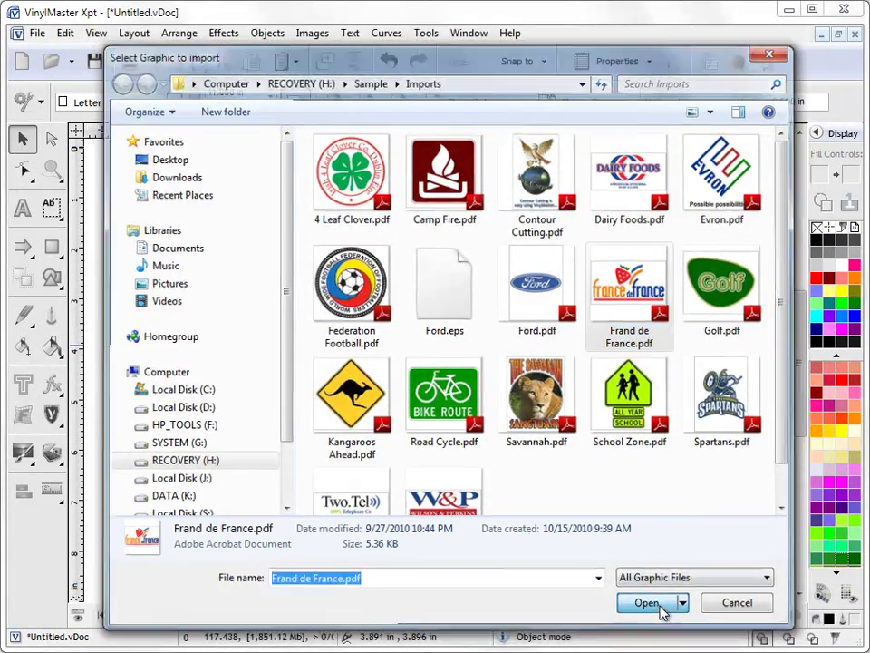
left_click_drag(168, 173, 634, 476)
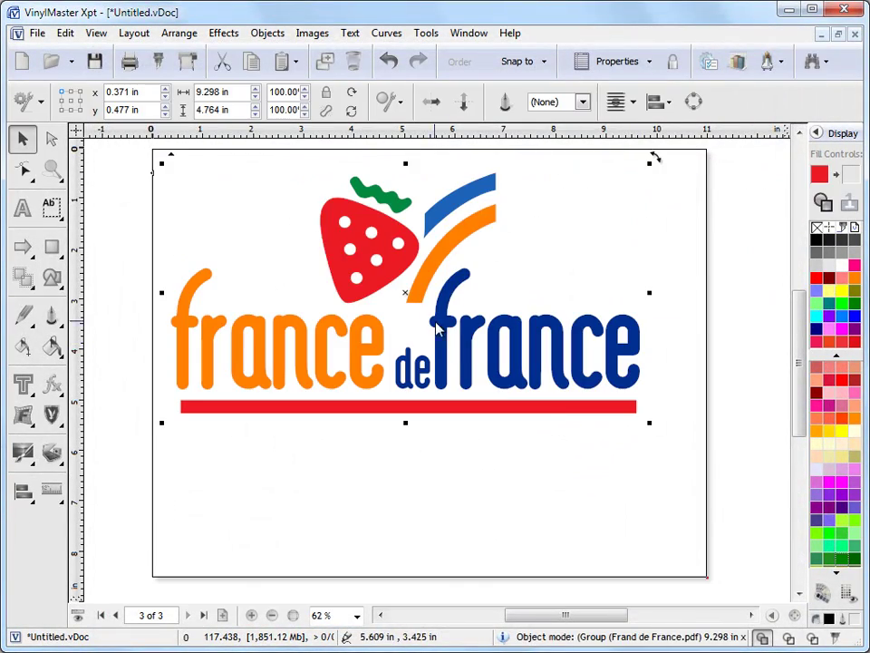
left_click_drag(410, 295, 435, 321)
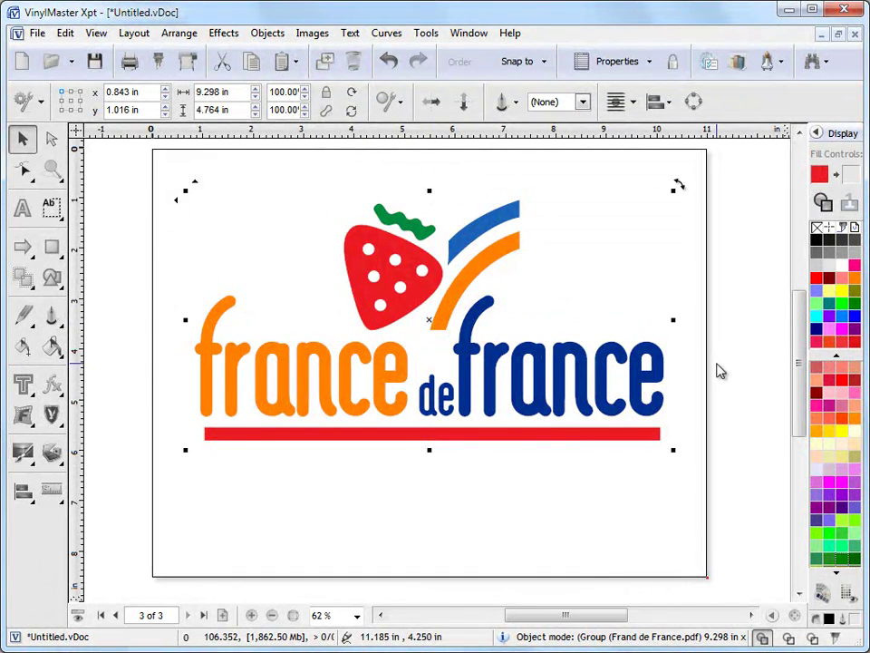
key("Delete")
- Open File > Import > VinylMaster Logo and select vLogo 02.vLogo
left_click(37, 32)
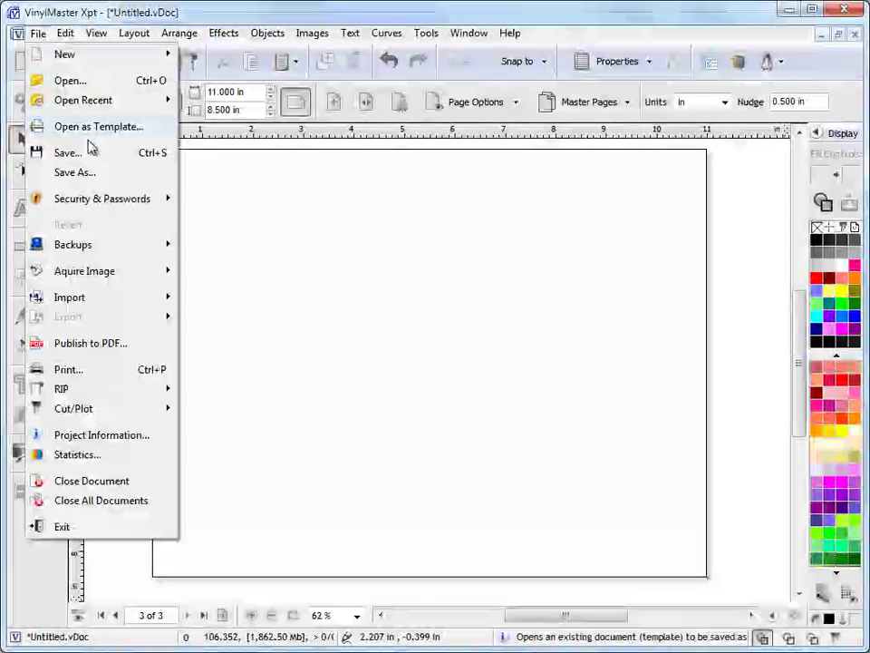
mouse_move(100, 299)
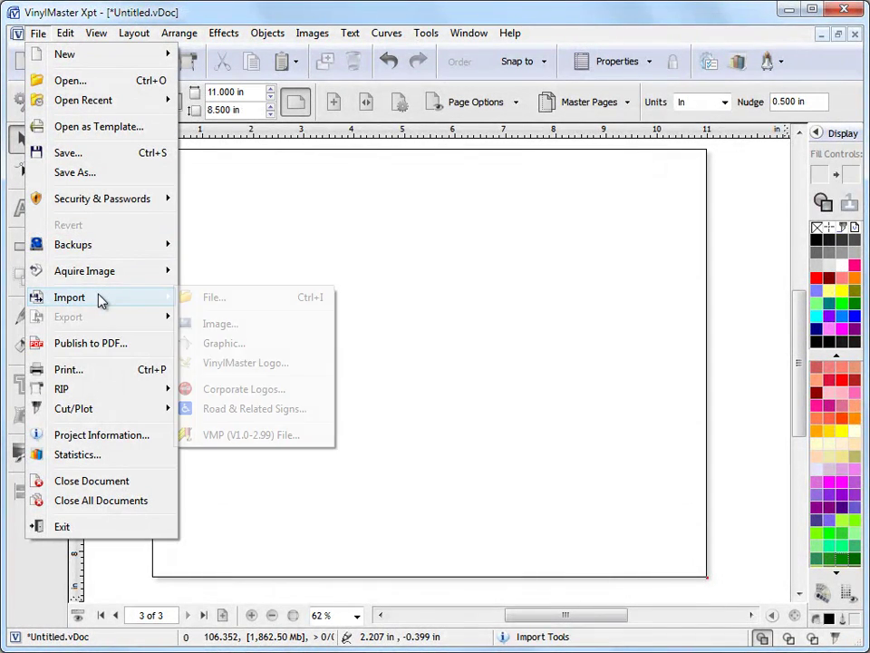
left_click(266, 365)
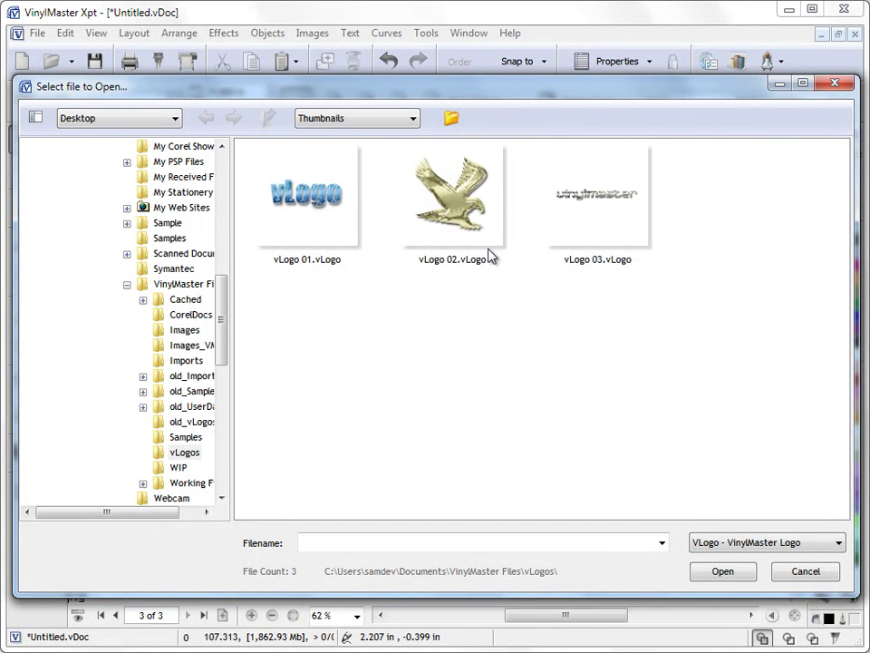
left_click(453, 224)
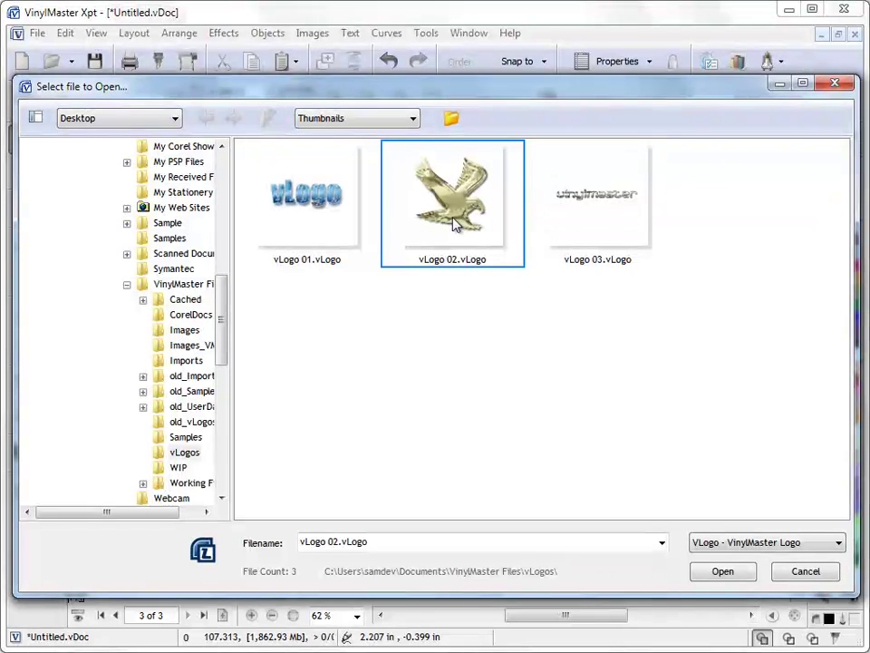
key("Left")
left_click(455, 210)
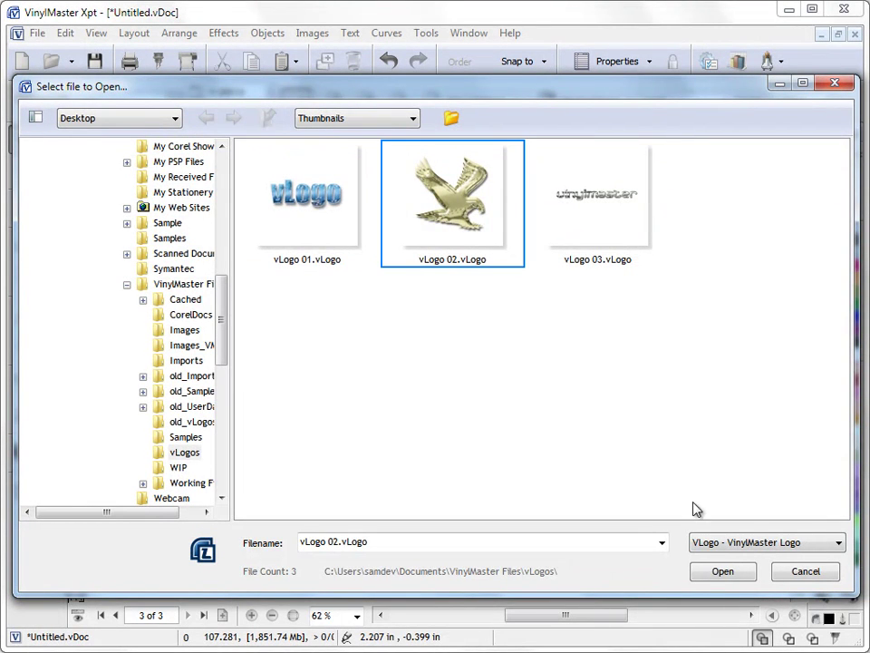
- Place the gold eagle logo at about 5.2 x 5.3 in, shifting it slightly left
left_click(722, 571)
left_click_drag(213, 179, 529, 406)
left_click_drag(400, 338, 367, 353)
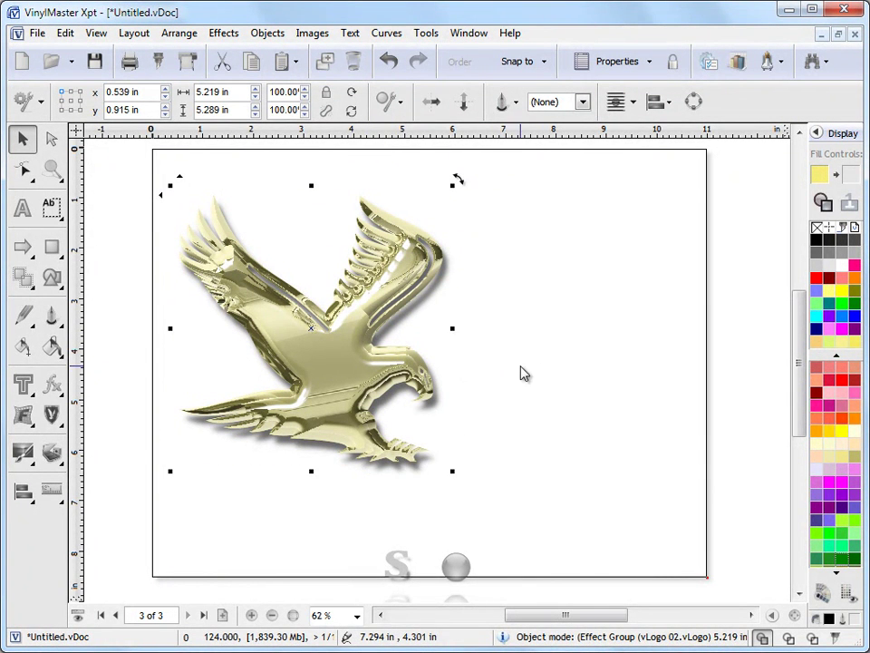
- Drag the eagle logo right twice, ending at position 1.398 x 0.780 in
left_click_drag(336, 255, 359, 241)
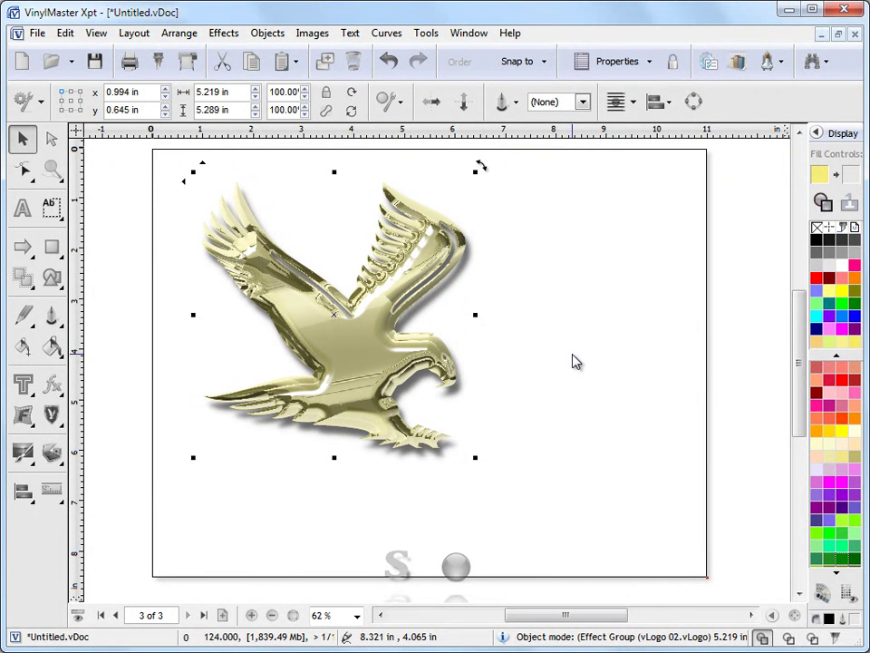
left_click_drag(374, 362, 394, 369)
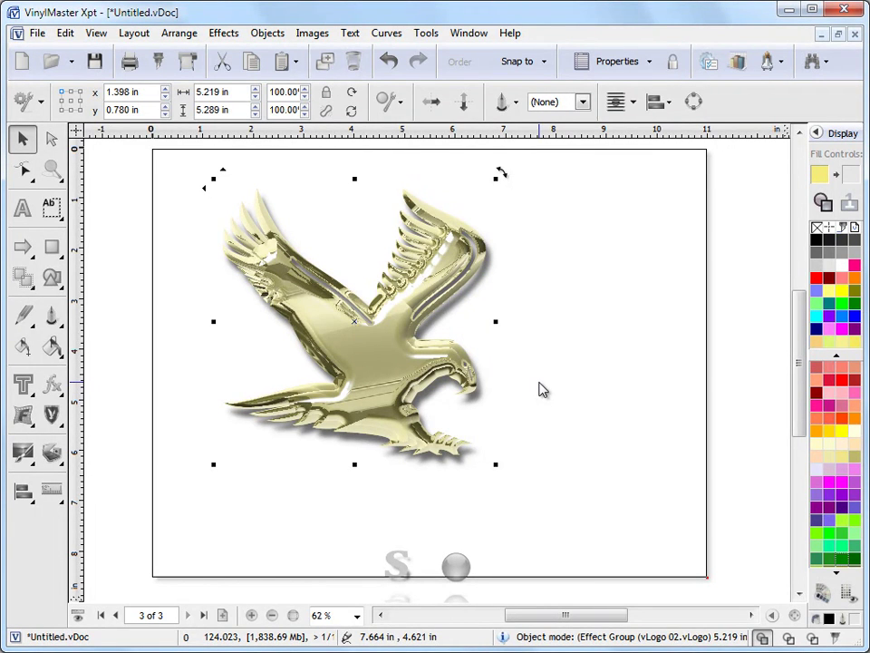
- Delete the eagle logo and start importing a corporate logo
key("Delete")
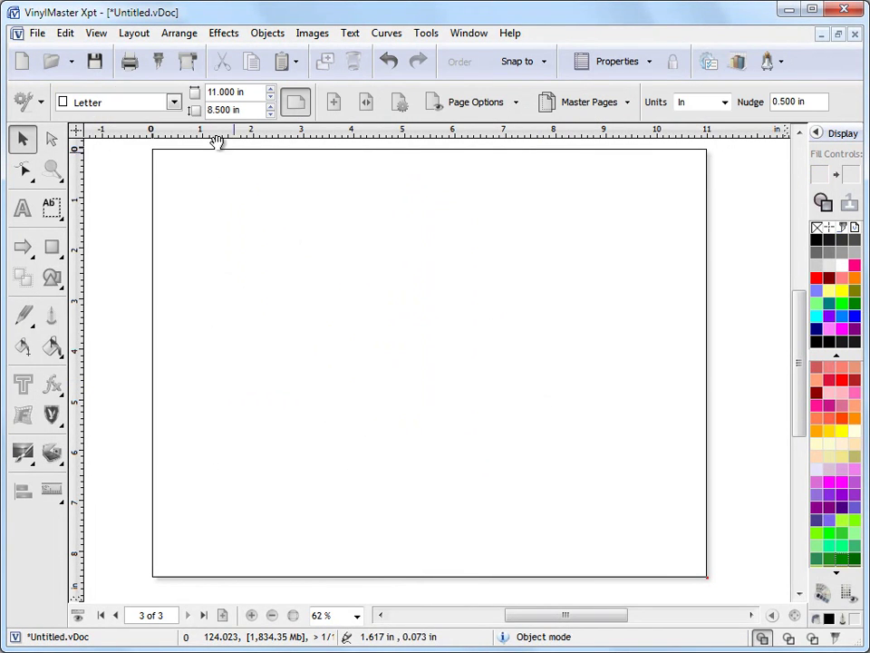
left_click(38, 34)
mouse_move(132, 298)
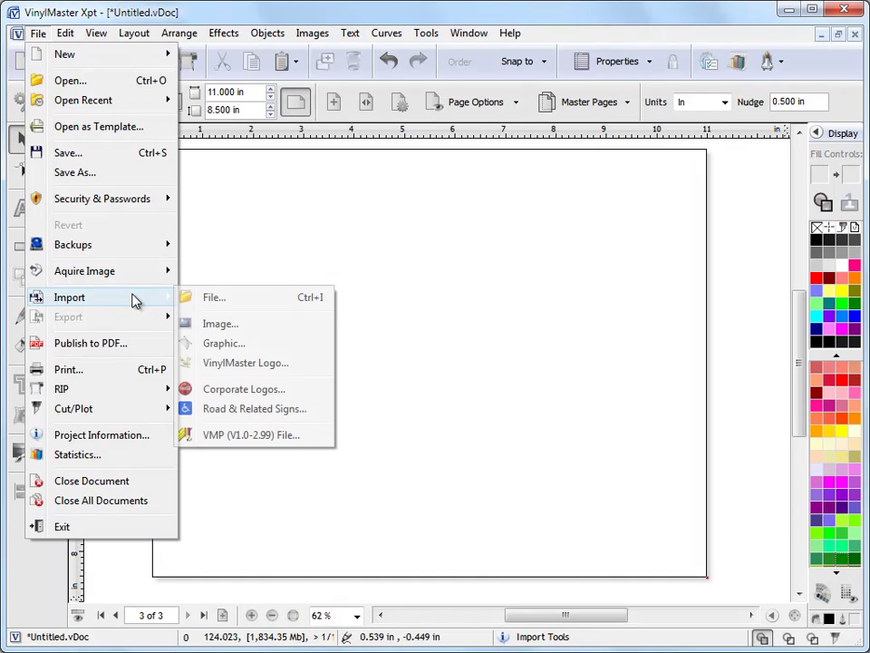
left_click(252, 390)
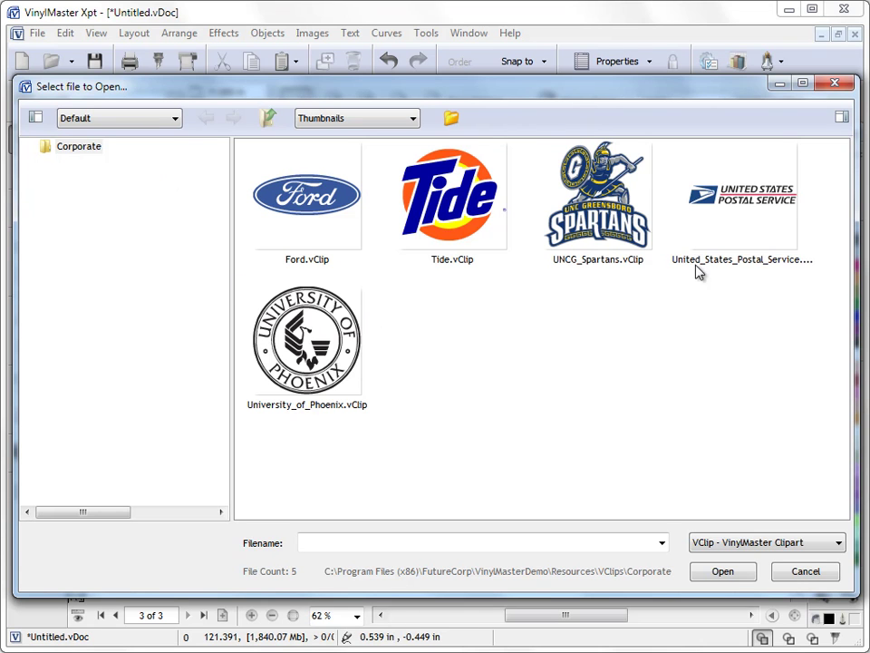
- Preview the Tide, Ford, UNCG Spartans and United States Postal Service logos, settling on Tide
left_click(841, 117)
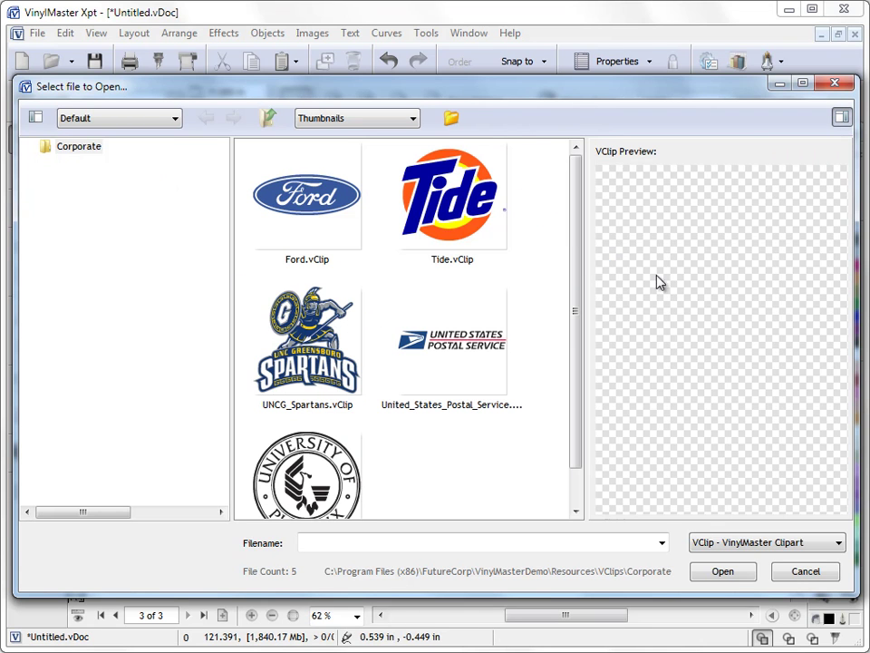
left_click(477, 225)
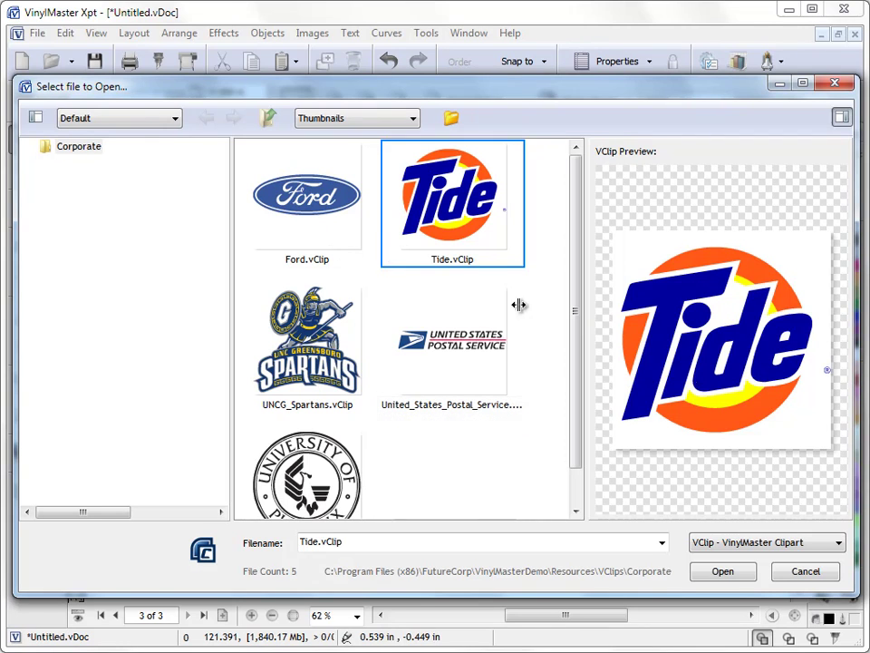
left_click(321, 254)
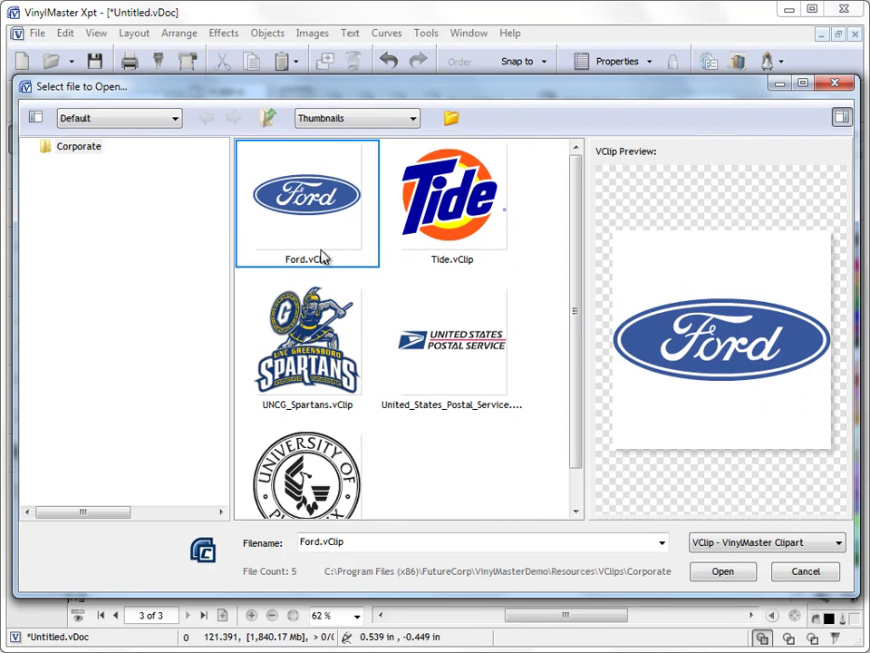
left_click(308, 363)
left_click(449, 344)
left_click(470, 218)
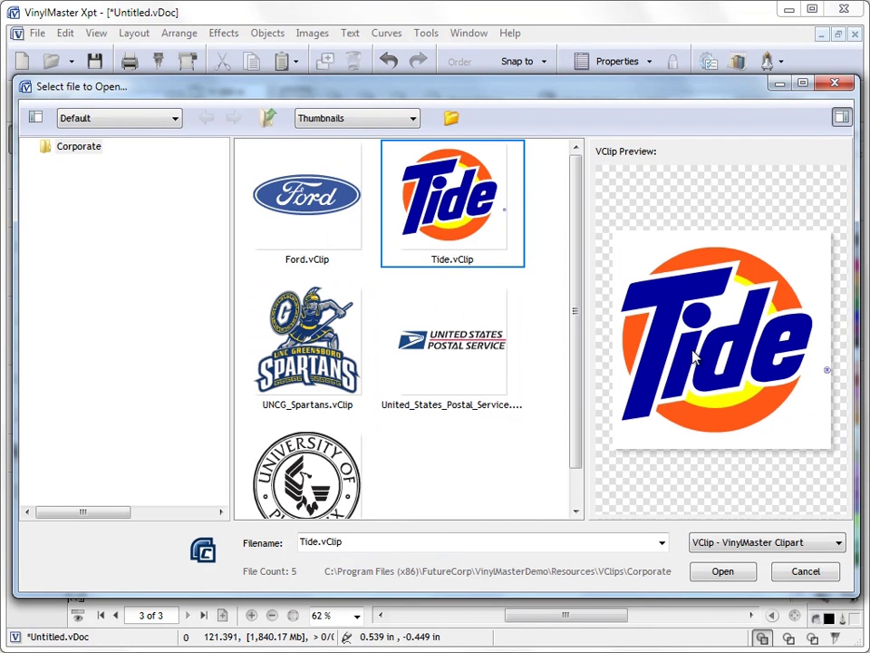
- Place Tide.vClip on the page and nudge it slightly right and down
left_click(730, 578)
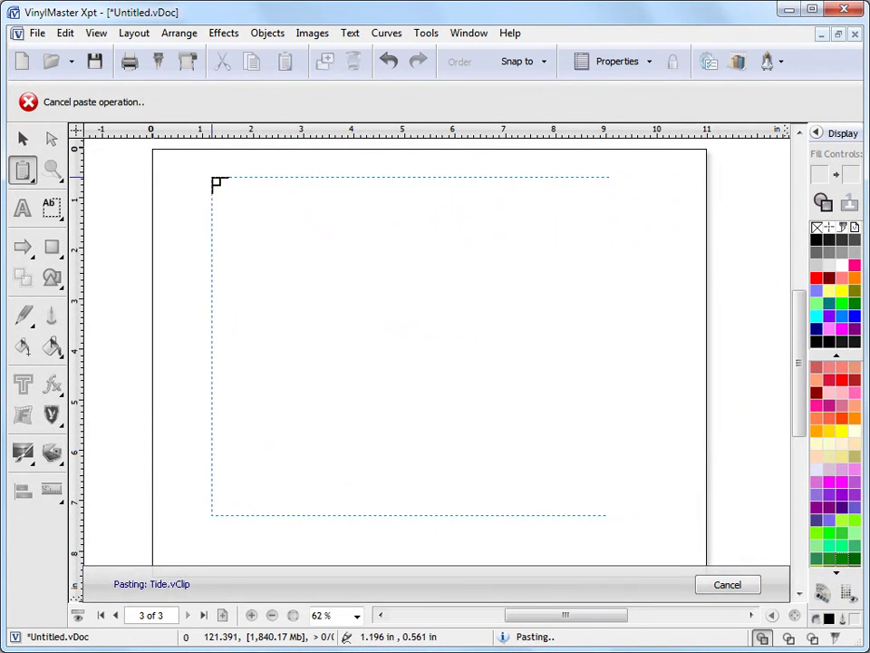
left_click(203, 168)
left_click_drag(412, 342, 429, 358)
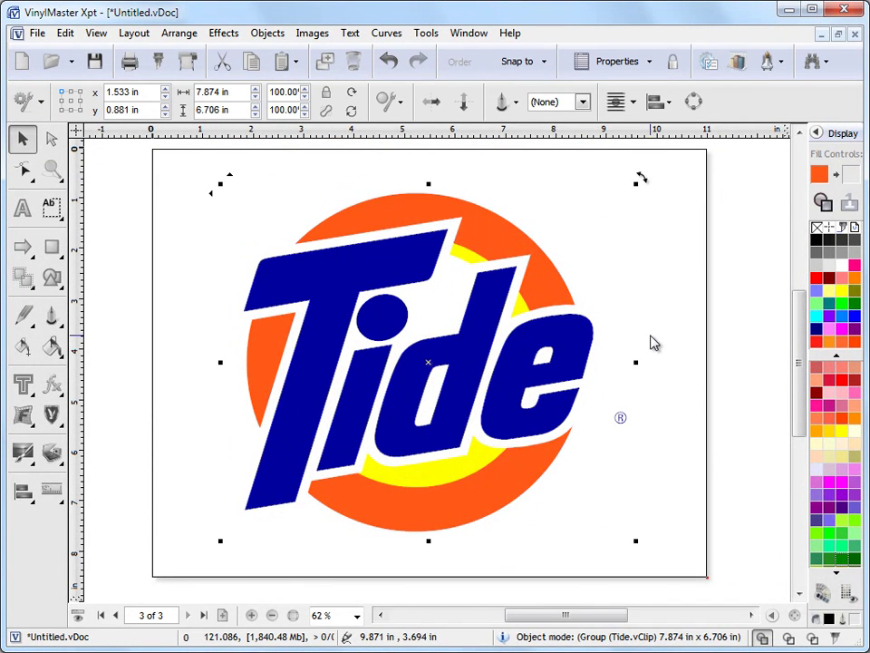
- Delete the Tide logo and browse the Corporate Logos collection from the Clipart flyout
key("Delete")
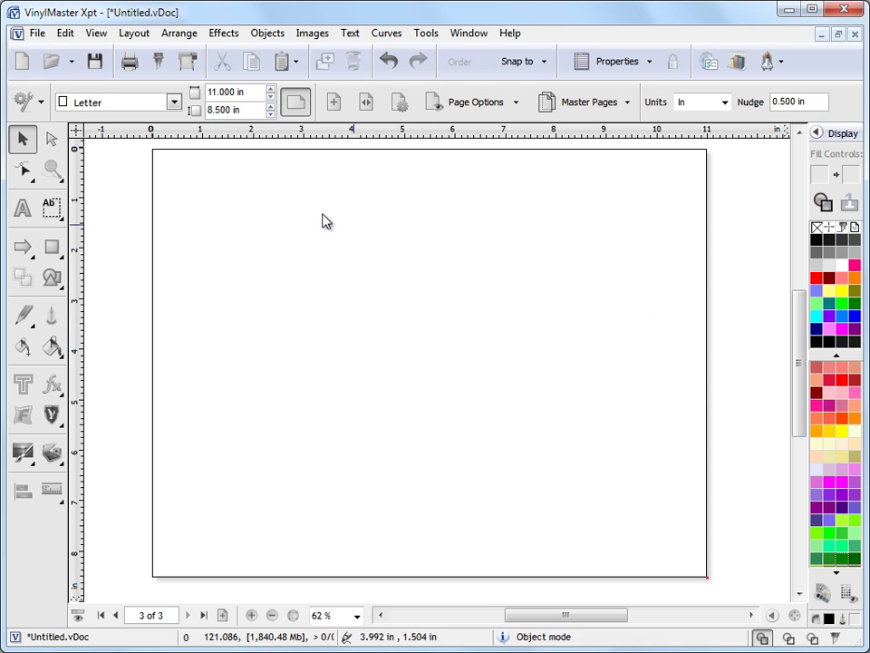
left_click(61, 415)
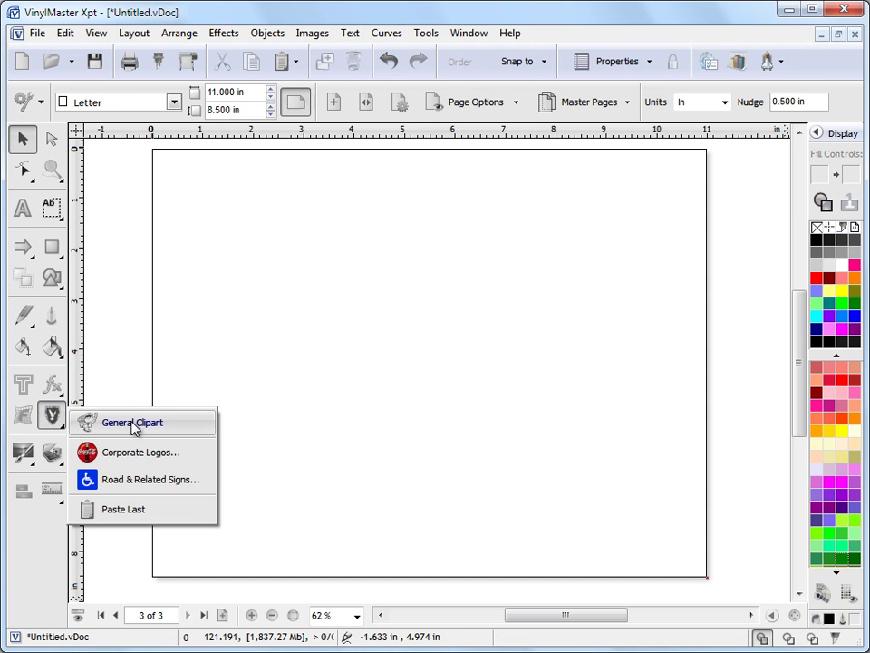
left_click(111, 458)
- Place University_of_Phoenix.vClip on the page, then delete it again
left_click(272, 308)
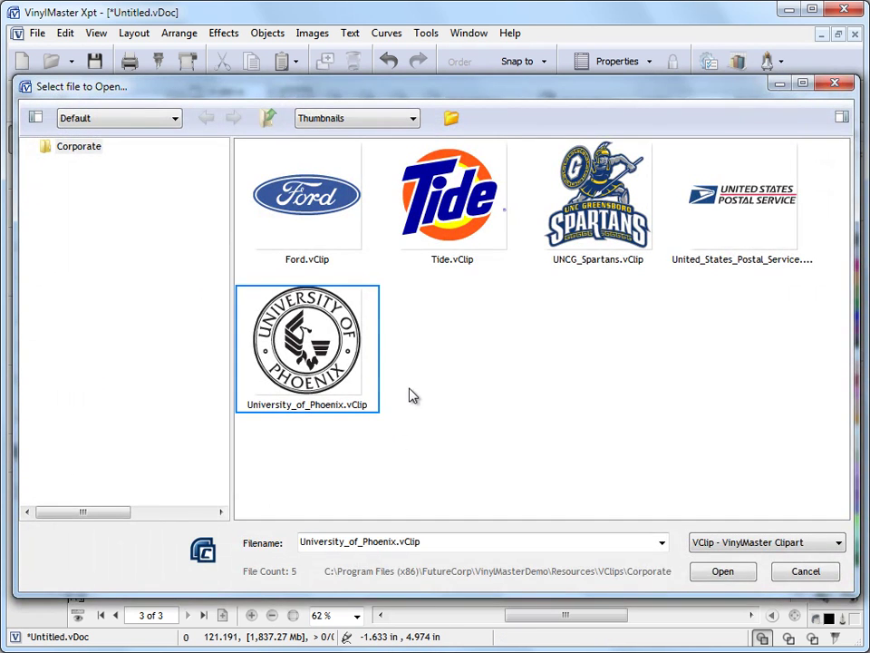
left_click(724, 574)
left_click(236, 192)
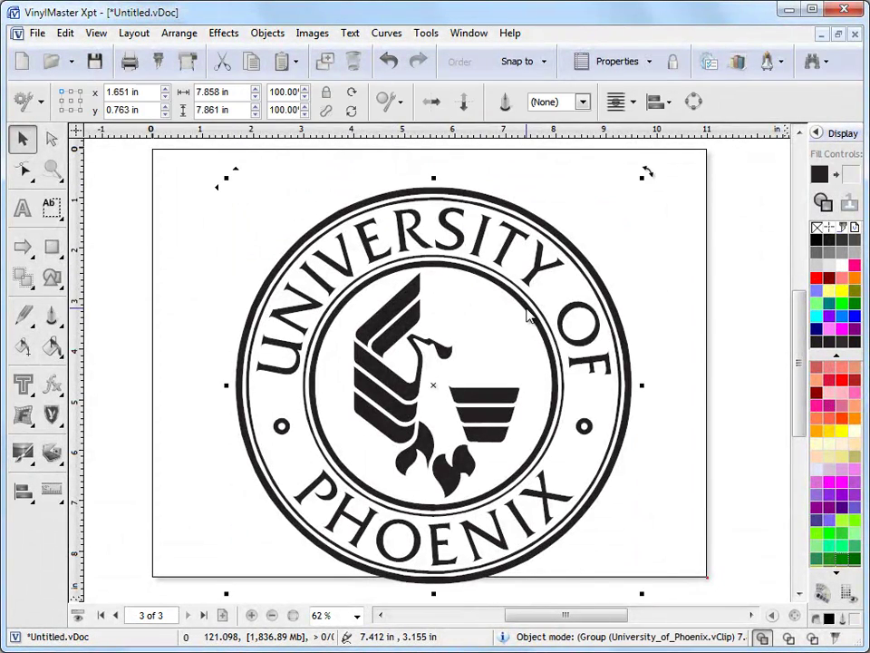
key("Delete")
- Import Pedestrian Signs 01.vClip from Road & Related Signs and place the no-bicycle sign on the page
left_click(38, 34)
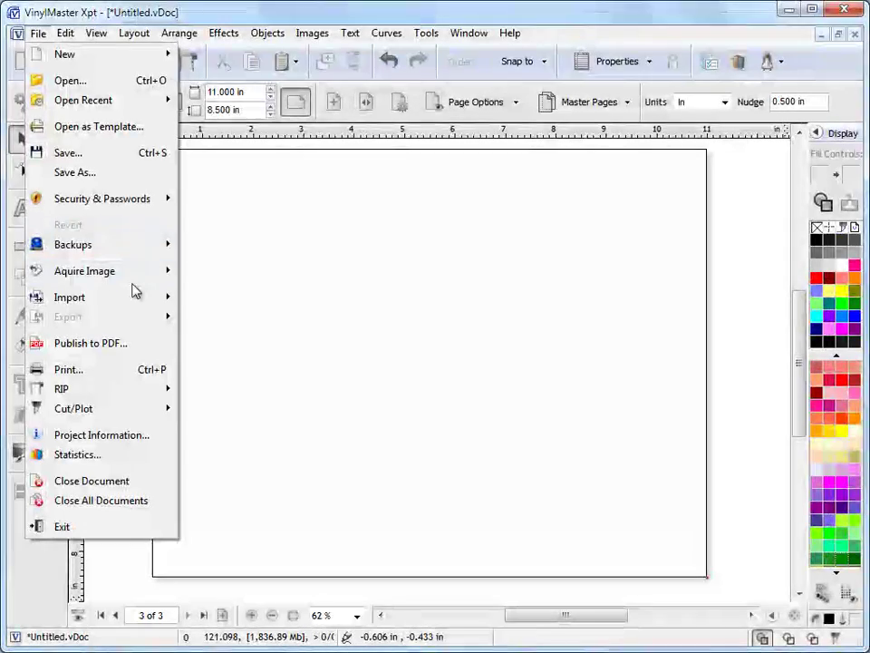
mouse_move(133, 298)
left_click(253, 414)
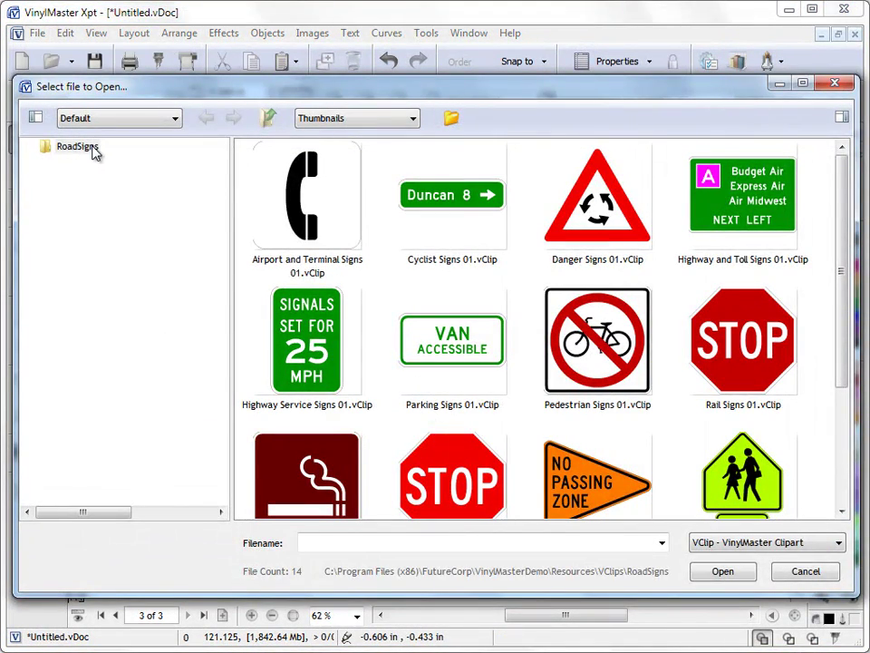
left_click(645, 397)
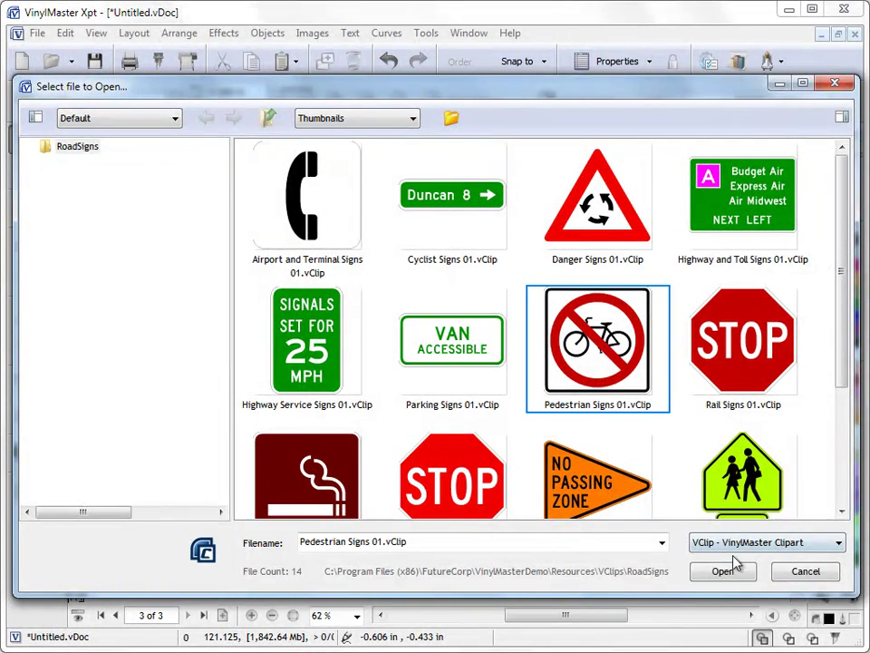
left_click(840, 119)
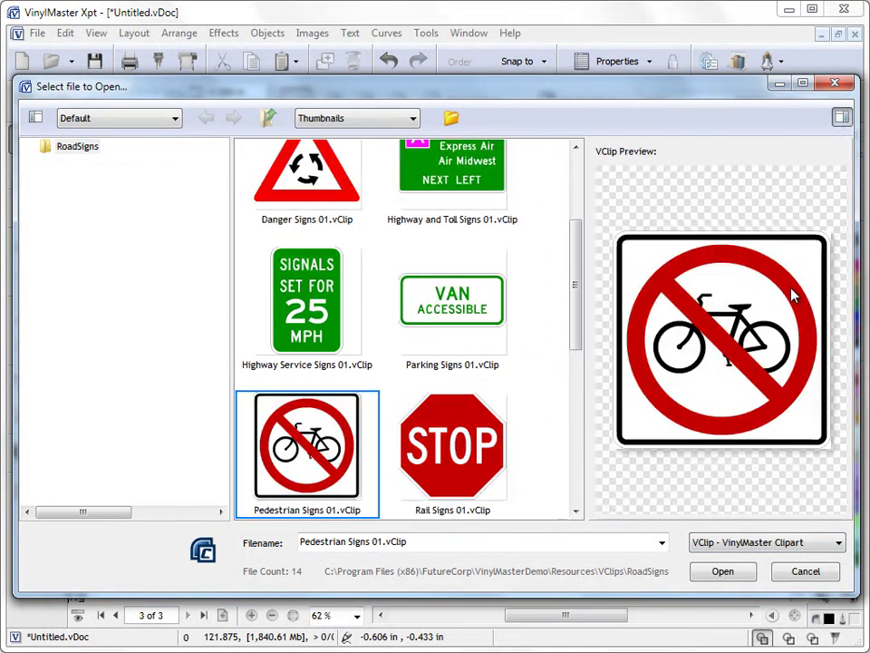
left_click_drag(588, 374, 508, 381)
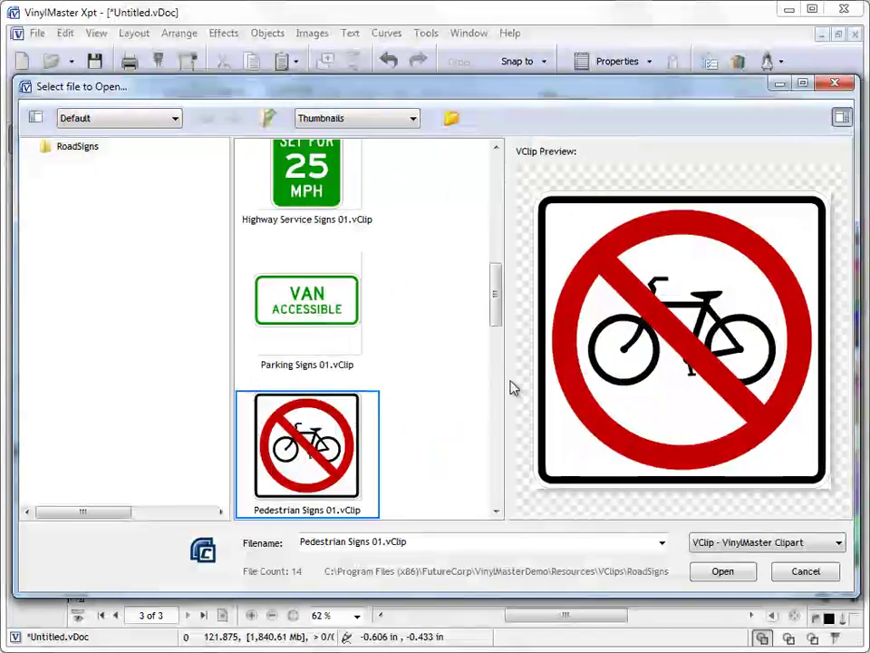
left_click(704, 569)
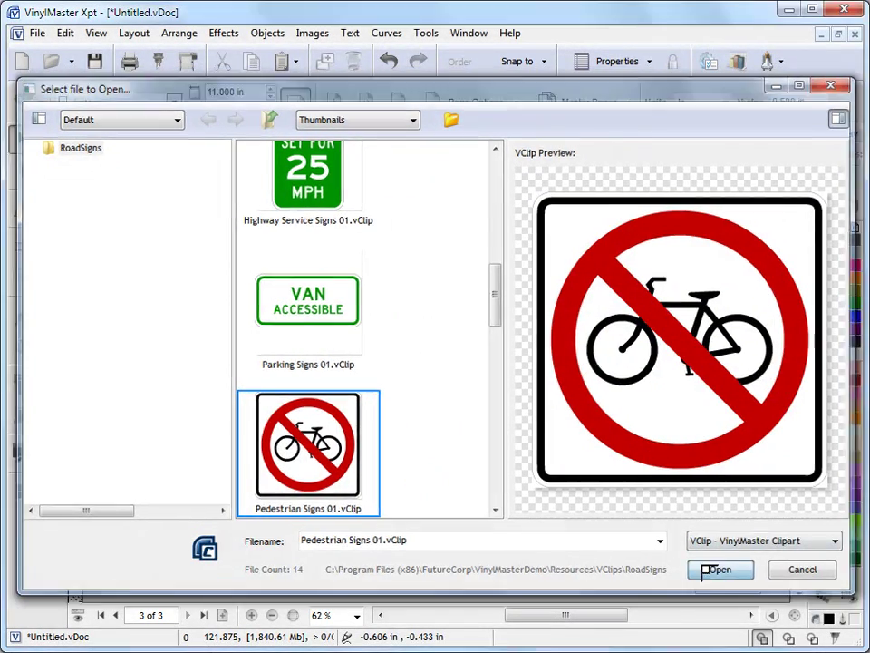
left_click(231, 169)
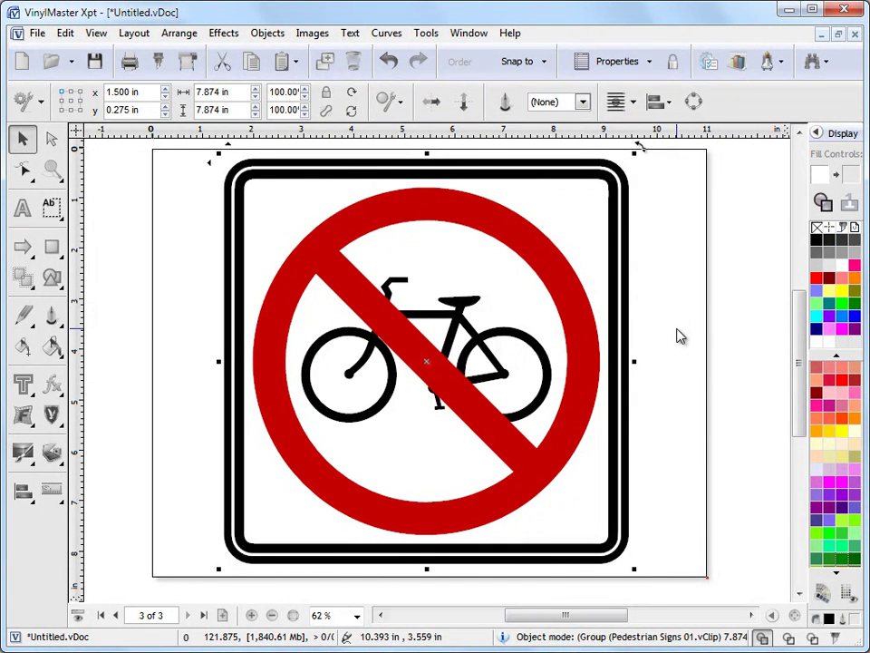
- Delete the no-bicycle sign and import the easy shapes.VJB sample as a VMP (V1.0-2.99) file
key("Delete")
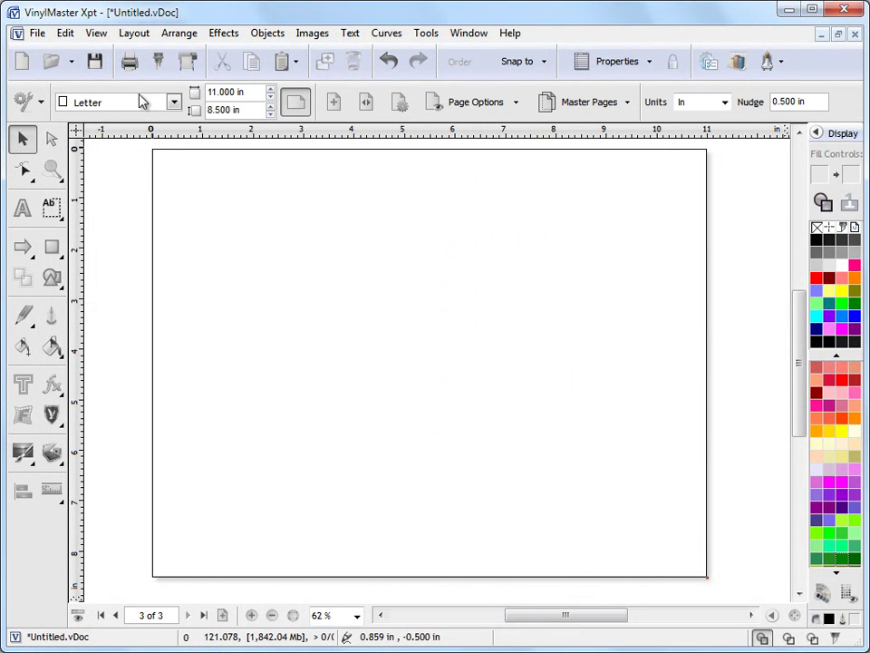
left_click(36, 34)
mouse_move(125, 303)
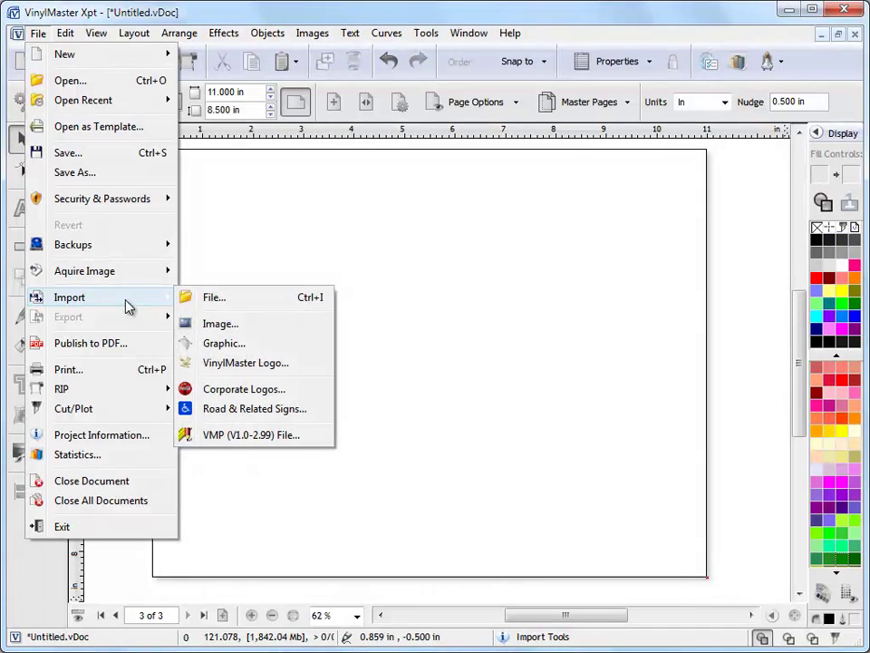
left_click(234, 439)
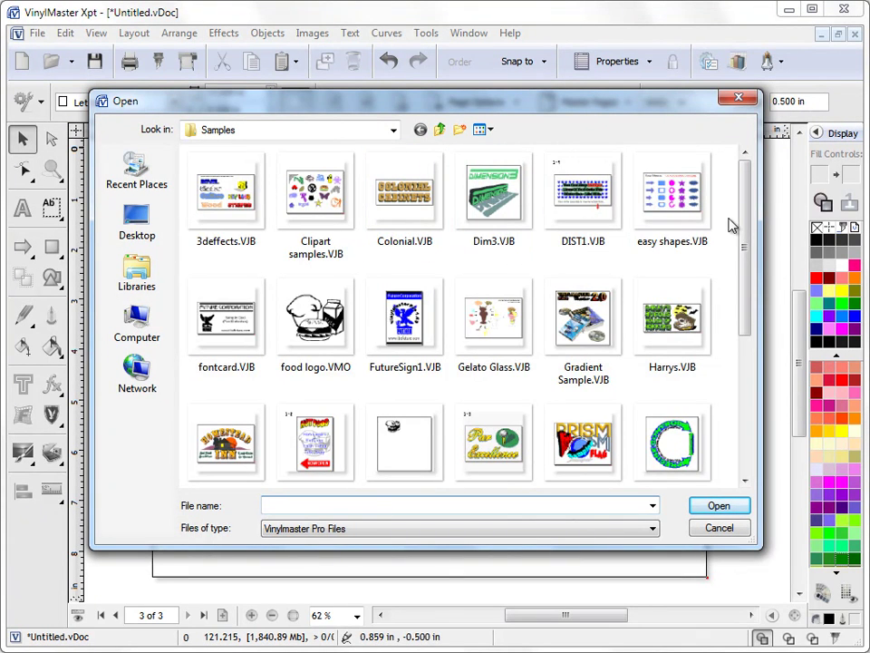
left_click_drag(739, 220, 760, 392)
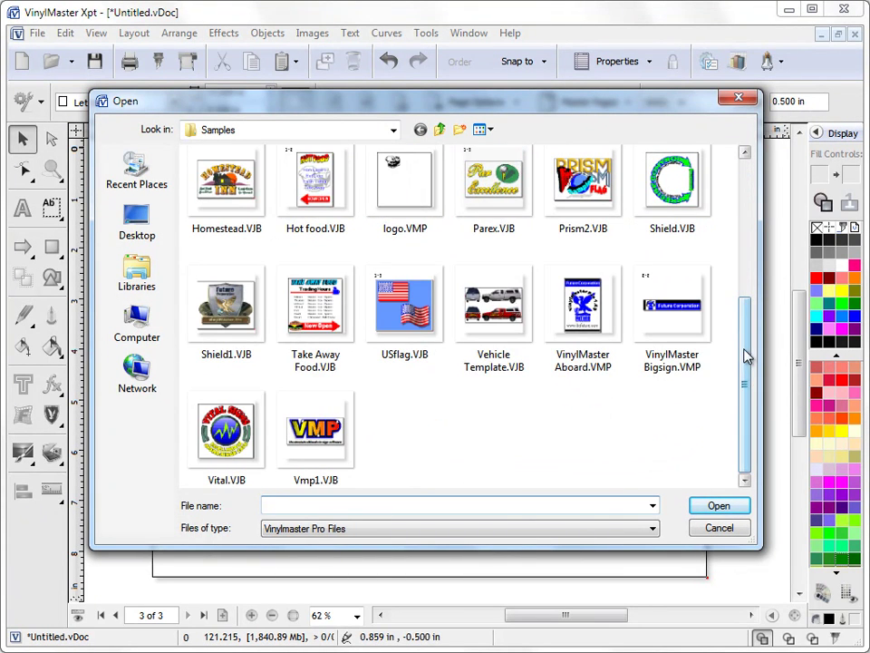
left_click_drag(746, 351, 753, 196)
left_click(662, 195)
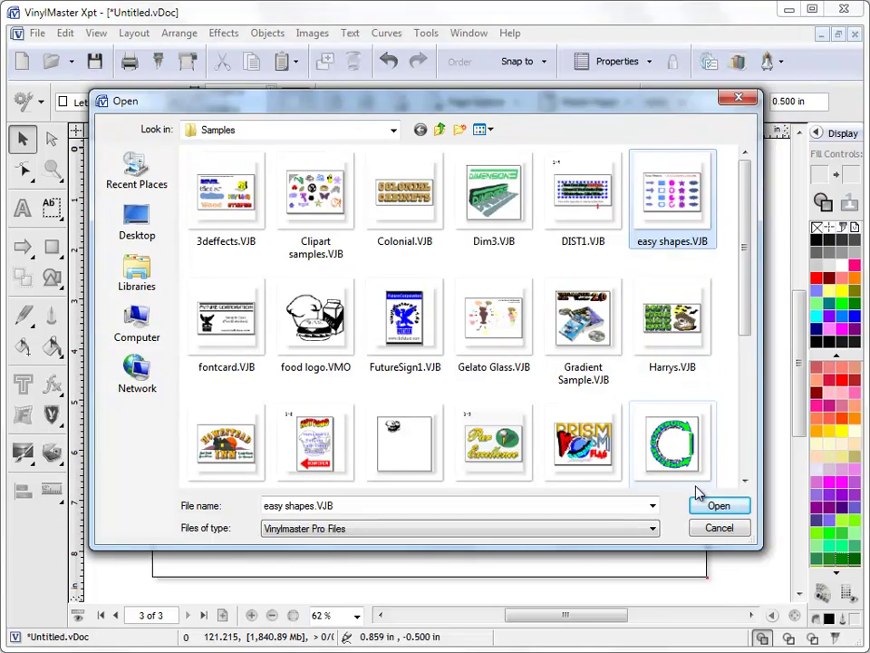
left_click(716, 505)
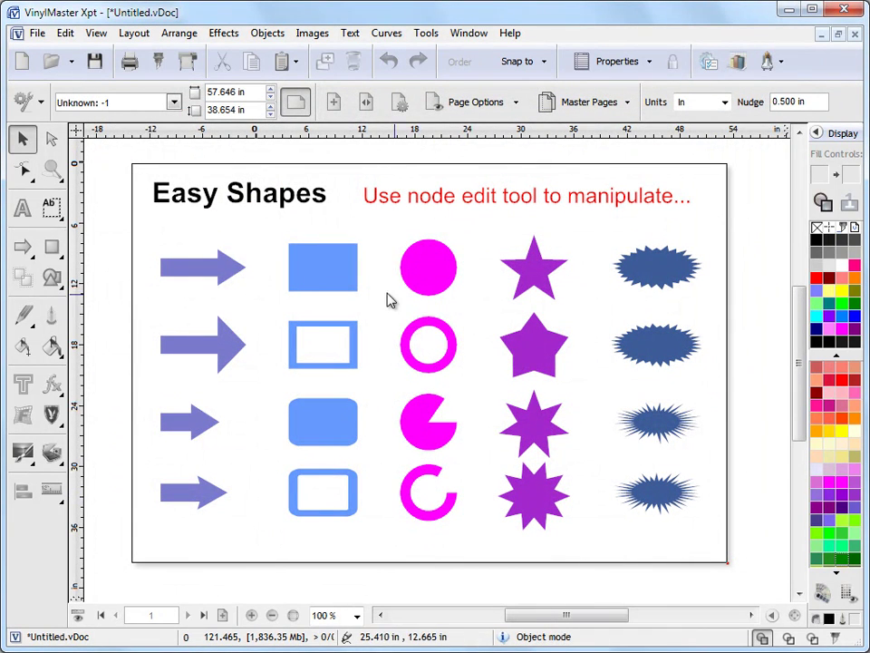
- Select the top-left arrow and node-edit it for a longer, taller arrowhead
key("Tab")
key("Tab")
key("Tab")
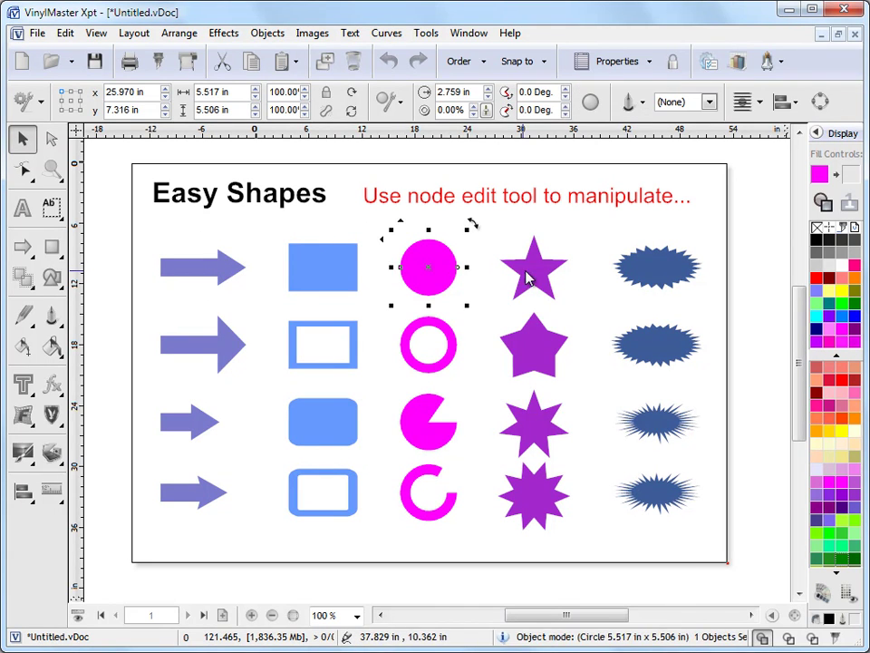
key("Tab")
key("Tab")
key("shift+Tab")
key("shift+Tab")
key("shift+Tab")
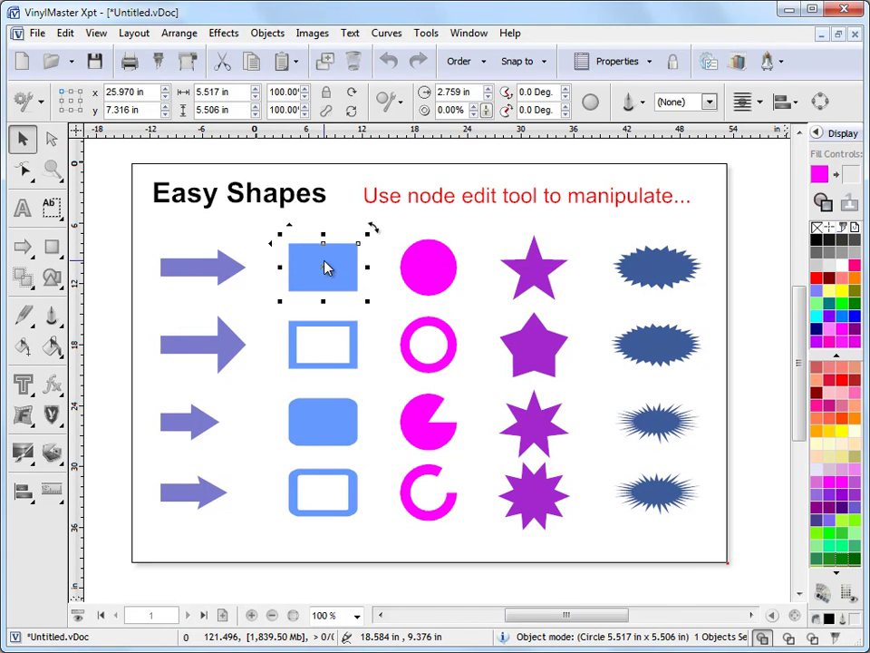
key("shift+Tab")
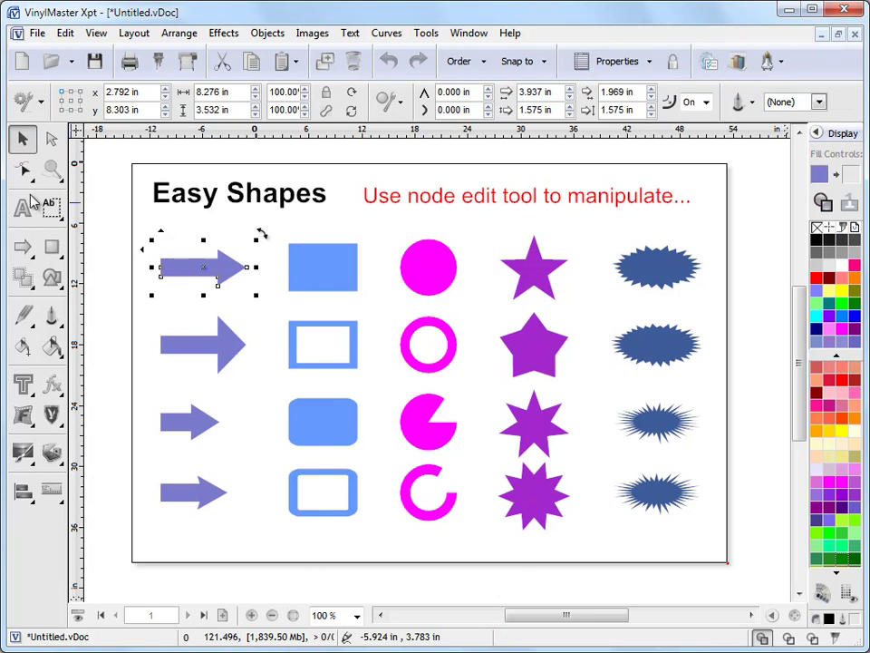
left_click(22, 170)
left_click_drag(249, 268, 269, 293)
left_click_drag(217, 285, 195, 305)
- Make the top rectangle a hollow frame and cut the magenta circle to a semicircle
left_click(351, 285)
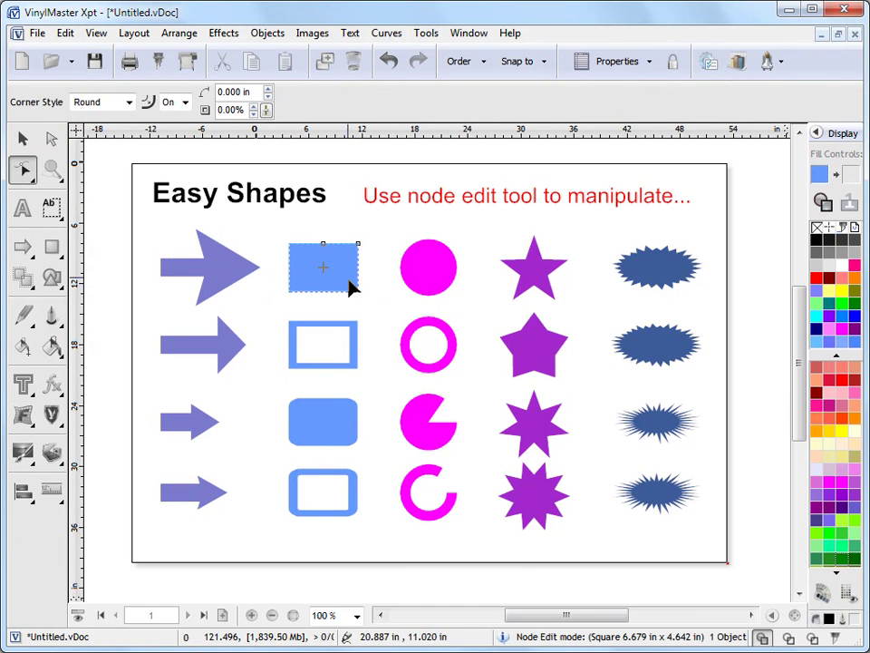
left_click_drag(330, 253, 363, 233)
left_click(451, 275)
left_click_drag(451, 275, 450, 247)
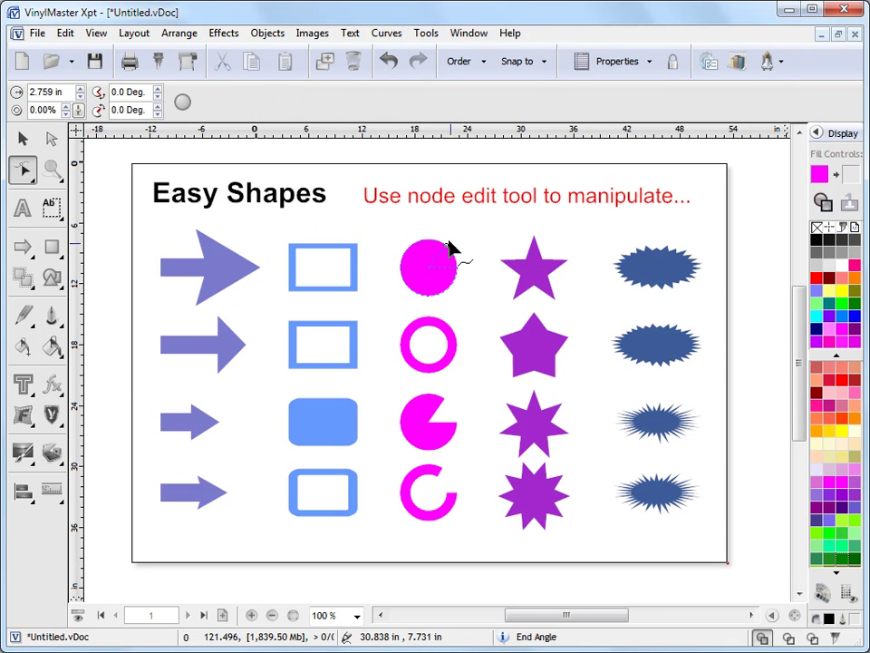
left_click_drag(380, 269, 389, 277)
- Thin the purple star's points to 28.3% sharpness and return to the Pick tool
left_click(536, 284)
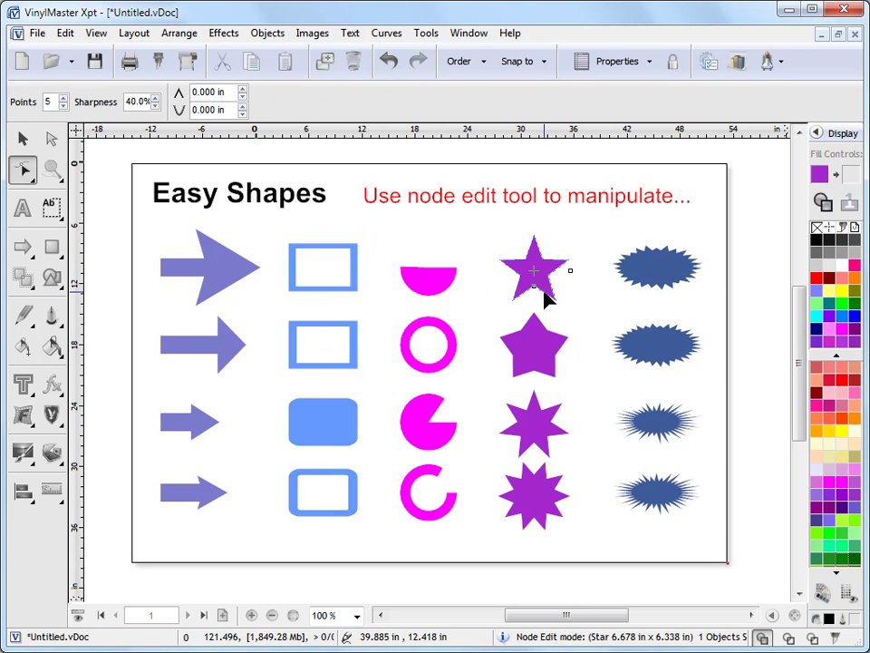
left_click_drag(536, 284, 536, 291)
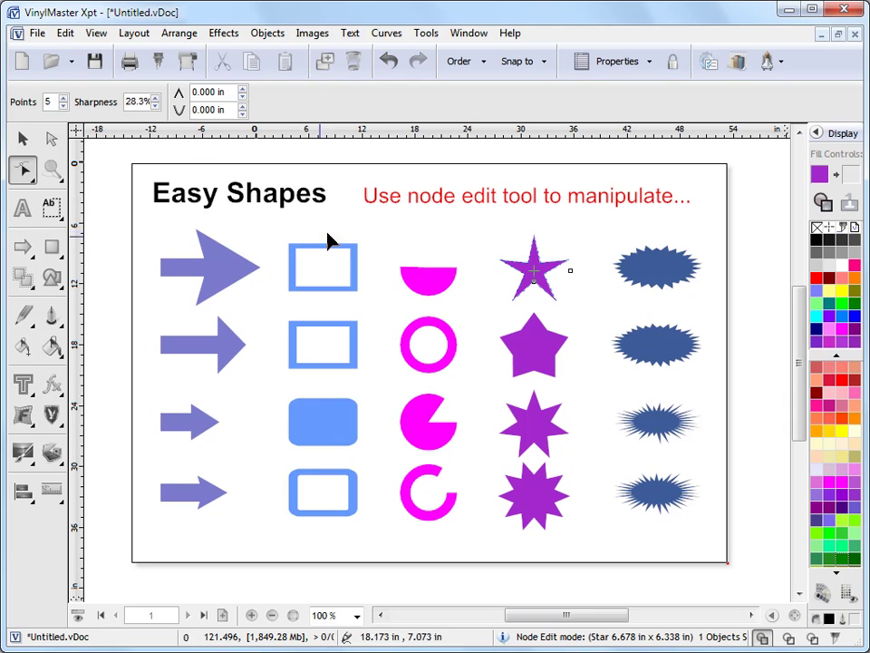
left_click(23, 138)
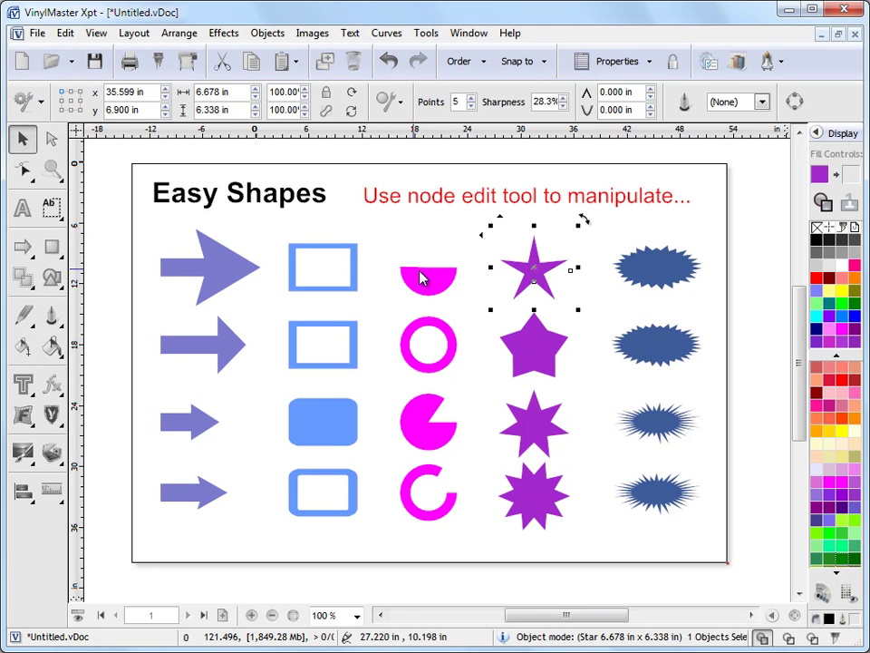